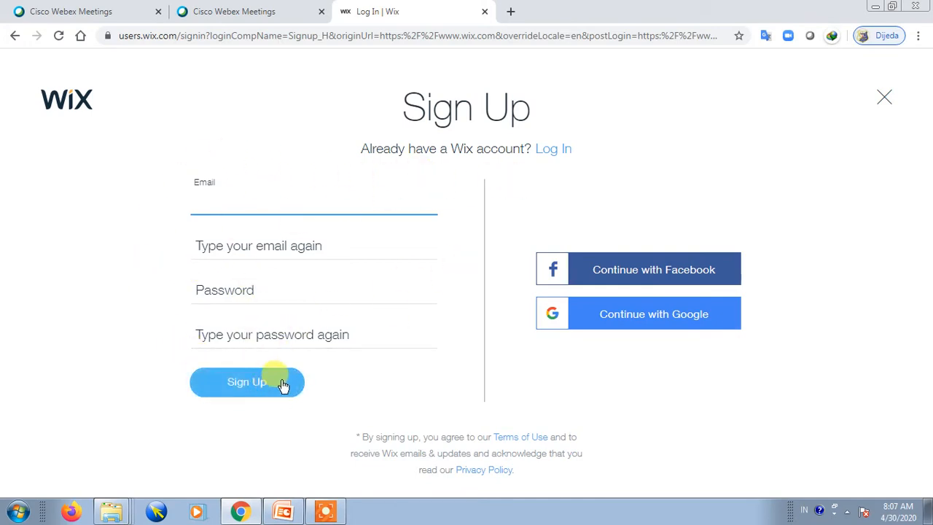
Step: Switch from the sign-up form to the log-in form and sign in with the saved e-mail and password
{"action": "left_click", "coordinate": [547, 149]}
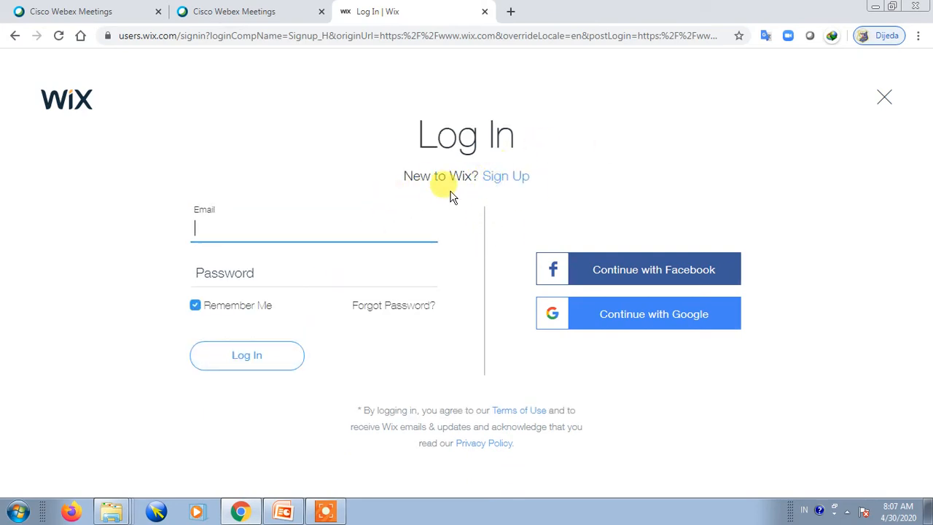
{"action": "left_click", "coordinate": [510, 188]}
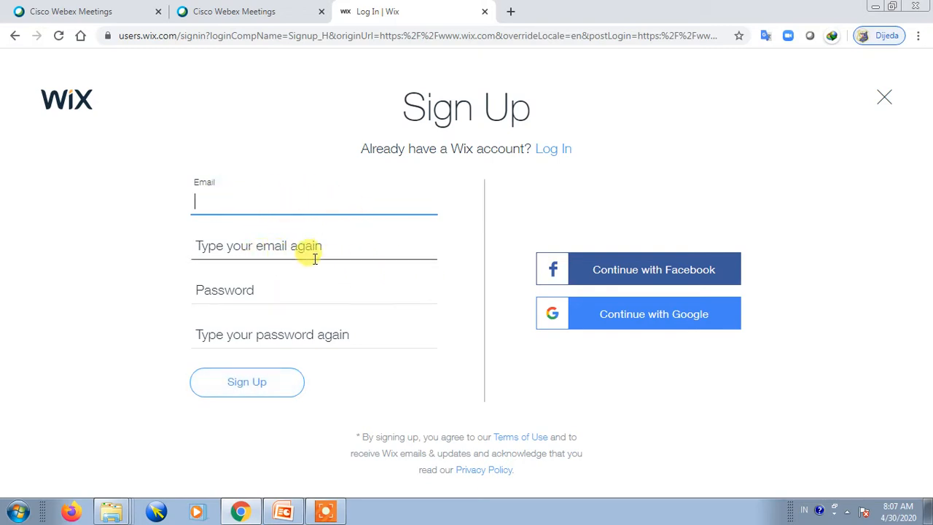
{"action": "left_click", "coordinate": [206, 259]}
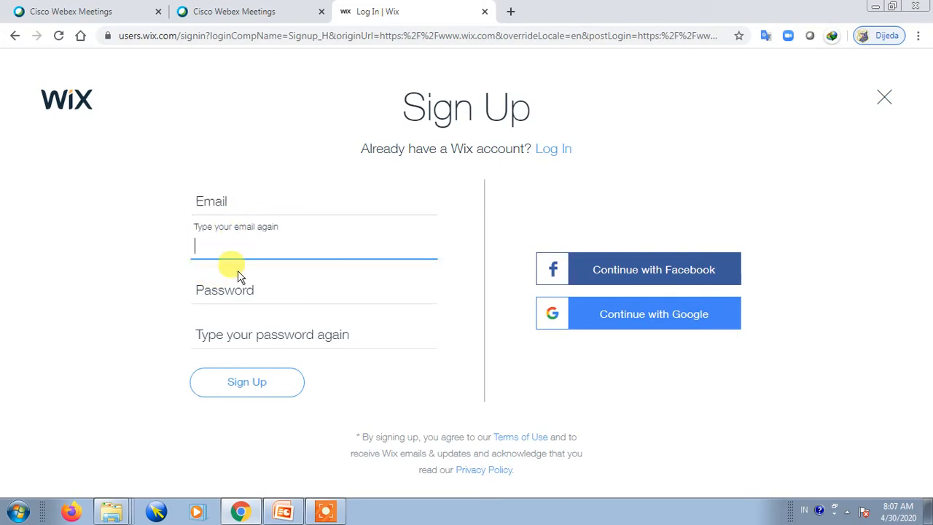
{"action": "left_click", "coordinate": [243, 291]}
{"action": "left_click", "coordinate": [240, 318]}
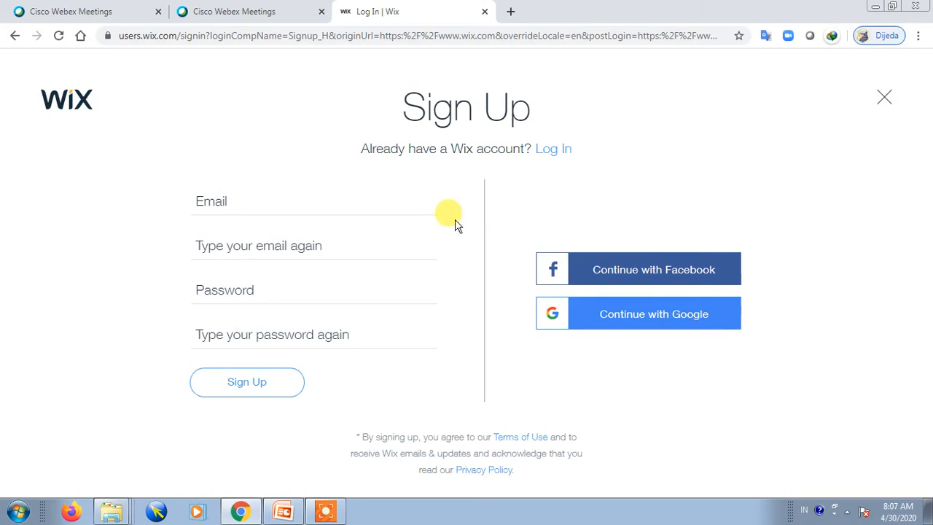
{"action": "left_click", "coordinate": [553, 150]}
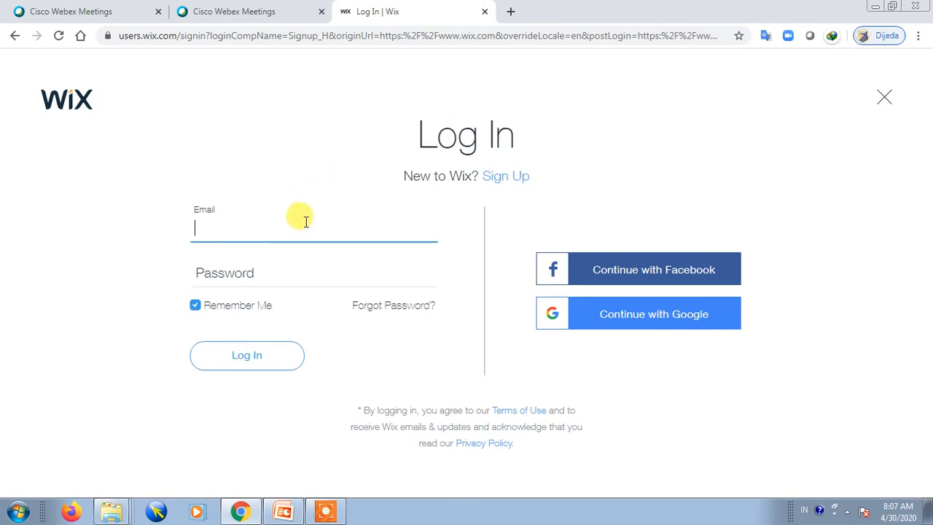
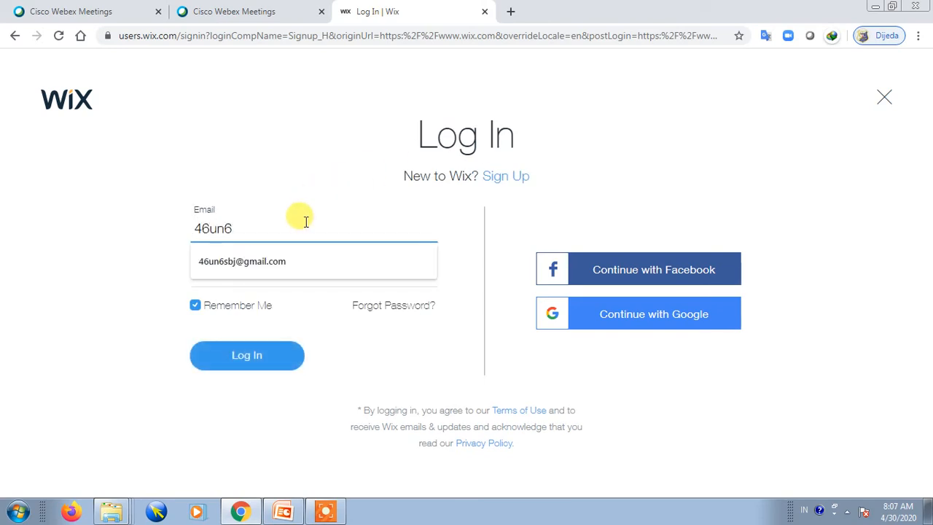
{"action": "left_click", "coordinate": [306, 258]}
{"action": "left_click", "coordinate": [277, 274]}
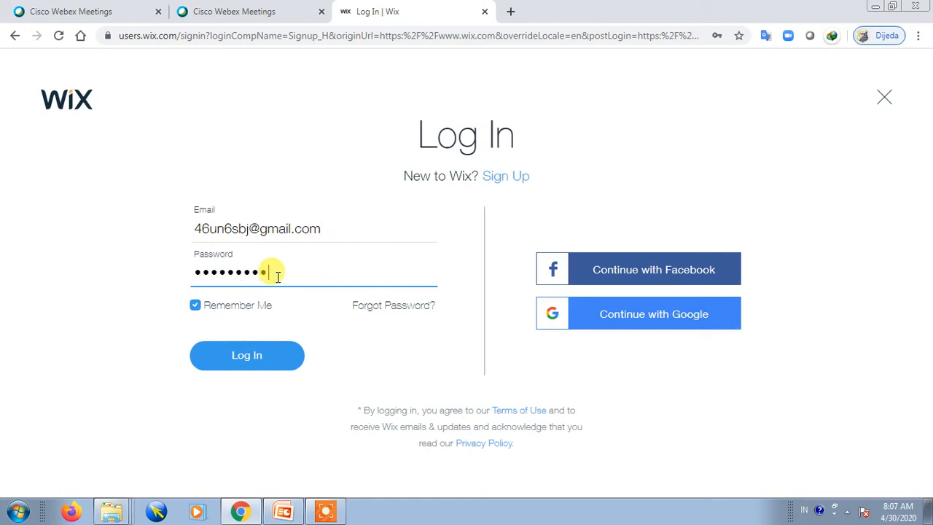
{"action": "left_click", "coordinate": [244, 356]}
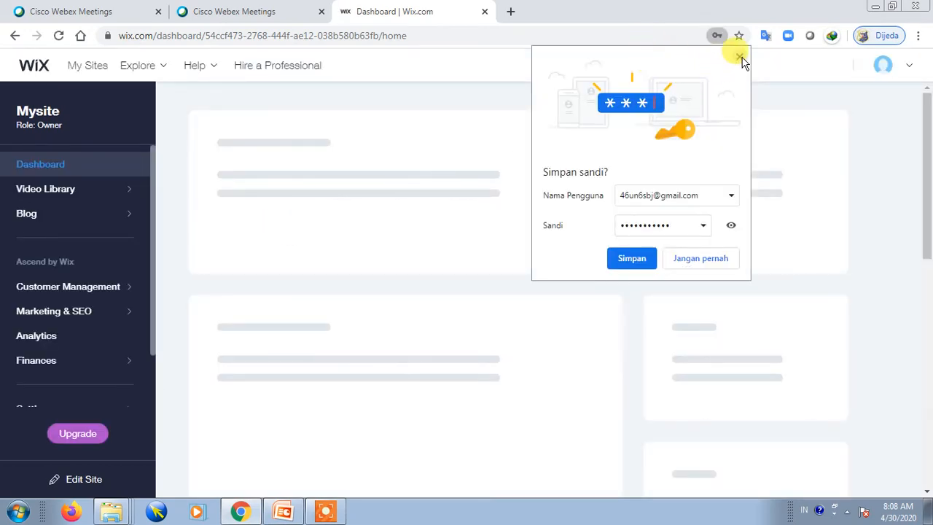
Step: Dismiss Chrome's save-password prompt and the 50% OFF SALE pop-up on the Mysite dashboard
{"action": "left_click", "coordinate": [739, 57]}
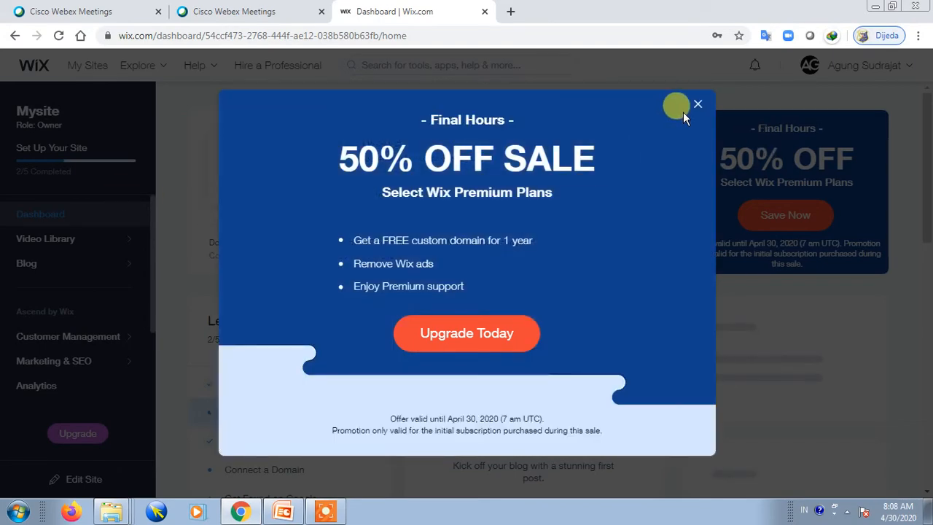
{"action": "left_click", "coordinate": [696, 107]}
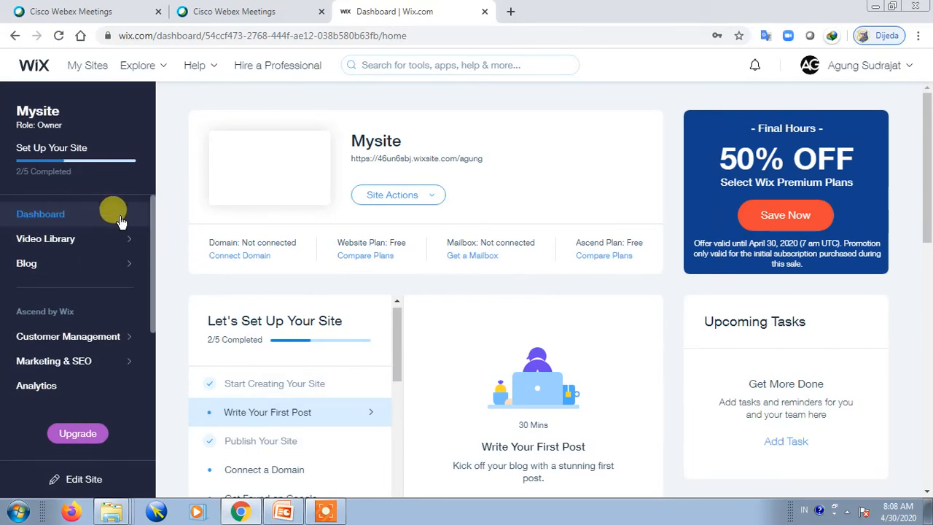
{"action": "scroll", "coordinate": [119, 214], "scroll_direction": "down", "scroll_amount": 3}
{"action": "scroll", "coordinate": [130, 218], "scroll_direction": "up", "scroll_amount": 3}
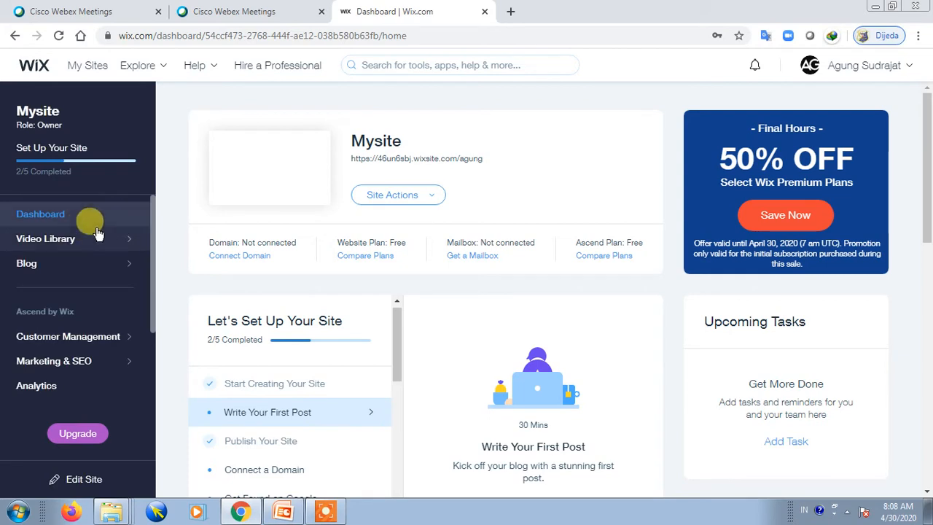
Step: Open the Blog section, then return to the dashboard's main menu
{"action": "left_click", "coordinate": [125, 261]}
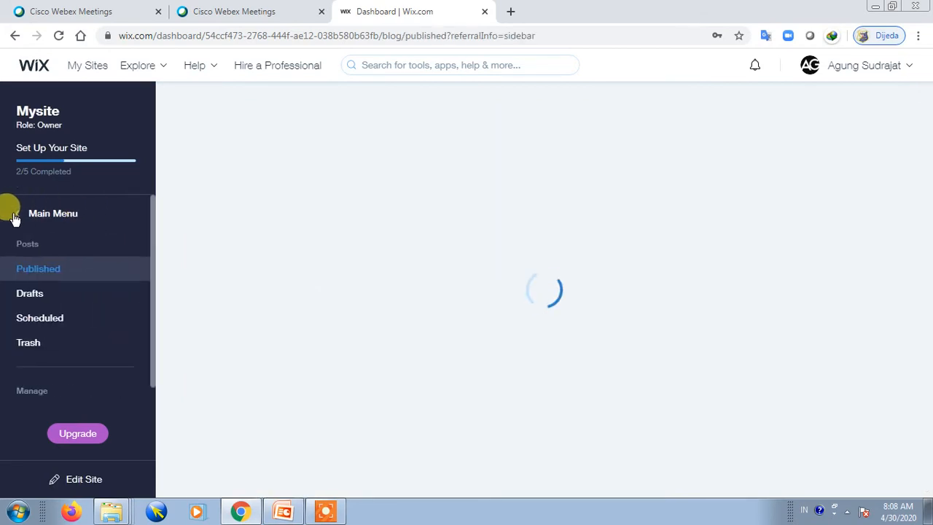
{"action": "left_click", "coordinate": [29, 212]}
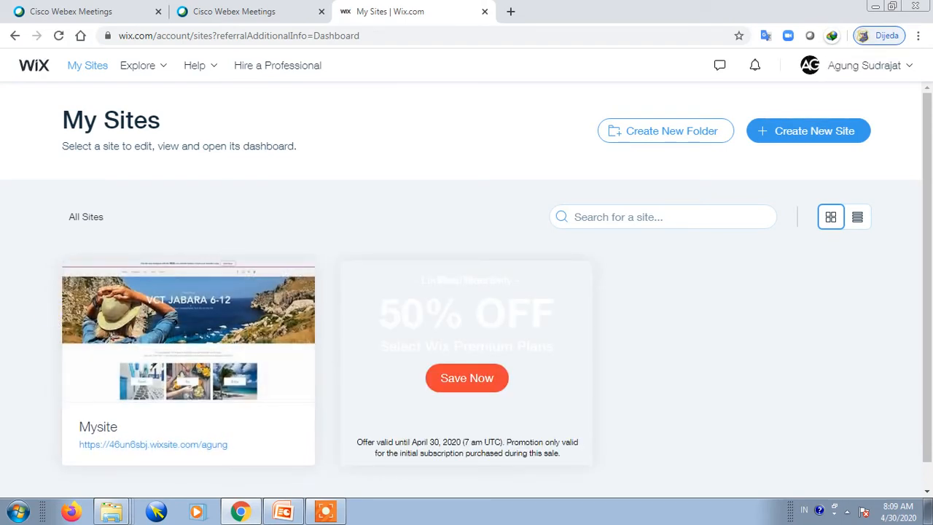
Step: Reopen the Mysite dashboard from its card with Select & Edit Site
{"action": "mouse_move", "coordinate": [240, 410]}
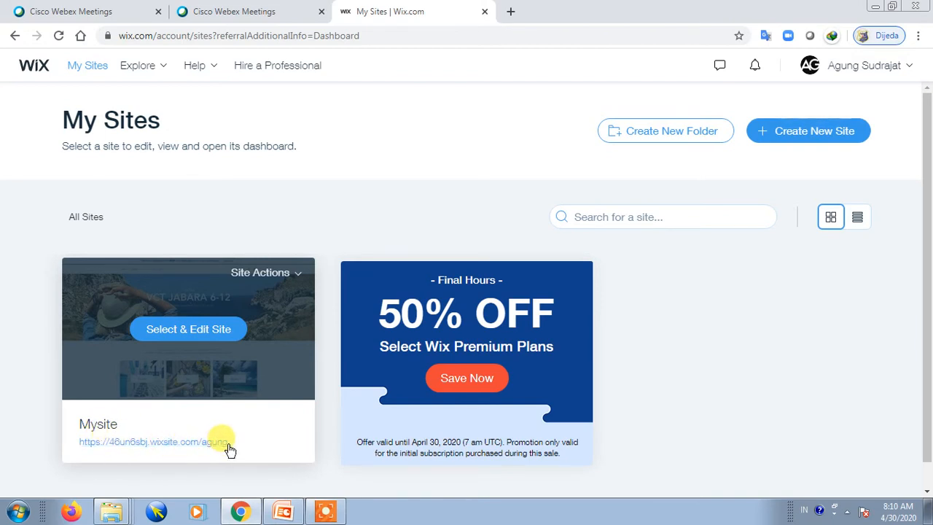
{"action": "left_click", "coordinate": [187, 337]}
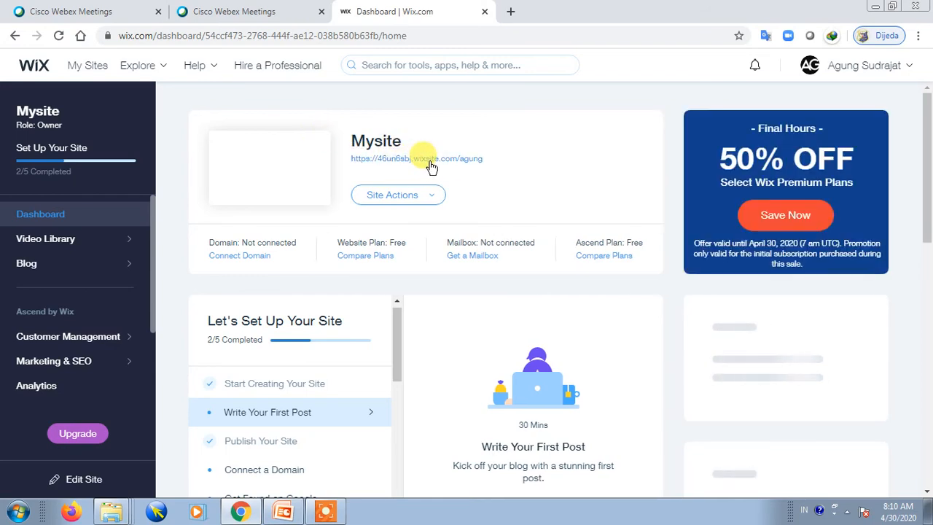
Step: Open Mysite's wixsite.com address in a new tab to view the live blog
{"action": "right_click", "coordinate": [430, 164]}
{"action": "left_click", "coordinate": [412, 168]}
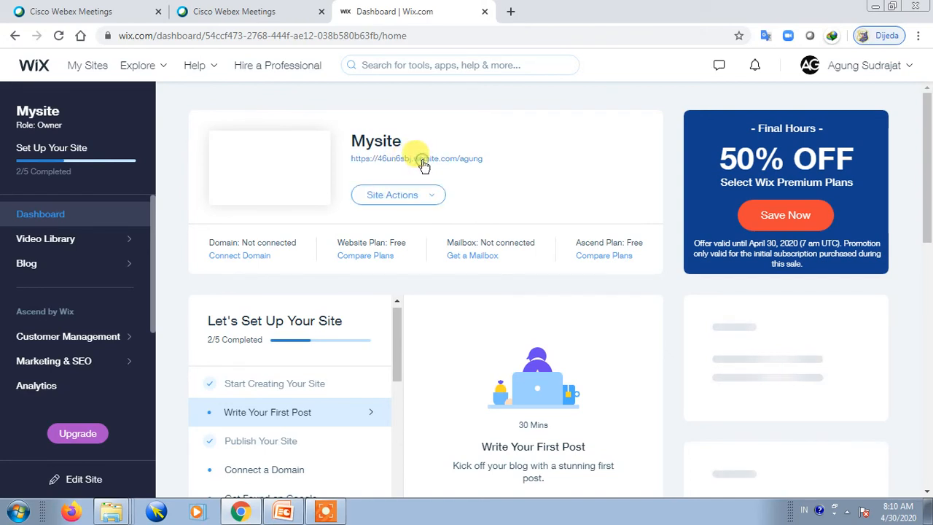
{"action": "left_click", "coordinate": [422, 160]}
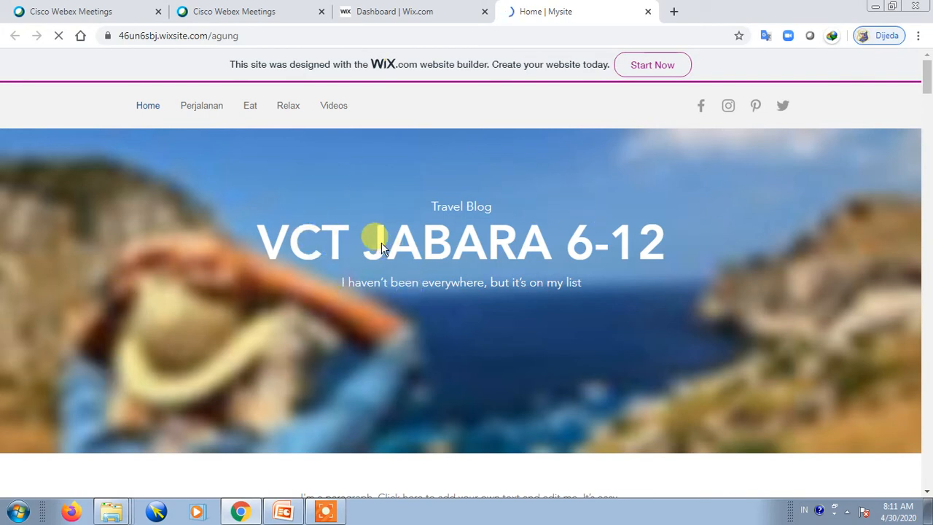
Step: Scroll through the live VCT JABARA 6-12 blog home page
{"action": "scroll", "coordinate": [396, 244], "scroll_direction": "down", "scroll_amount": 2}
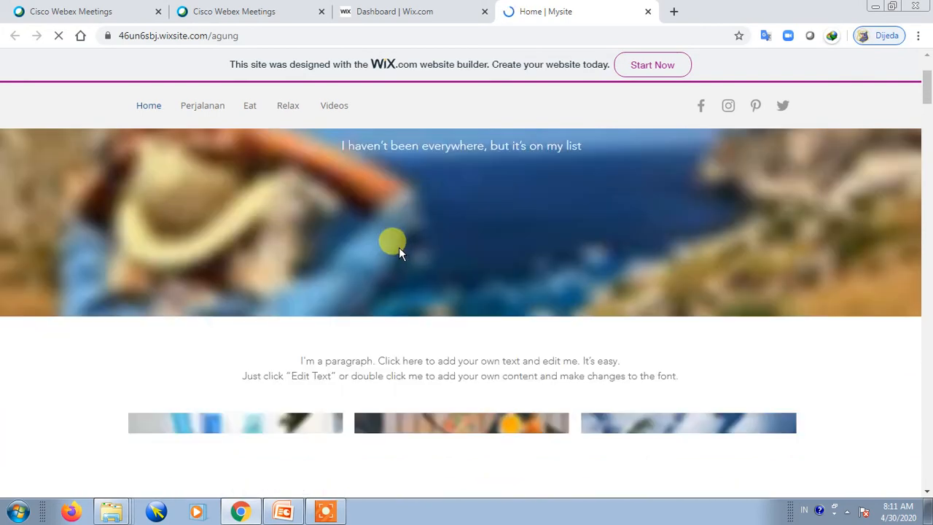
{"action": "scroll", "coordinate": [404, 247], "scroll_direction": "down", "scroll_amount": 2}
{"action": "scroll", "coordinate": [405, 247], "scroll_direction": "up", "scroll_amount": 4}
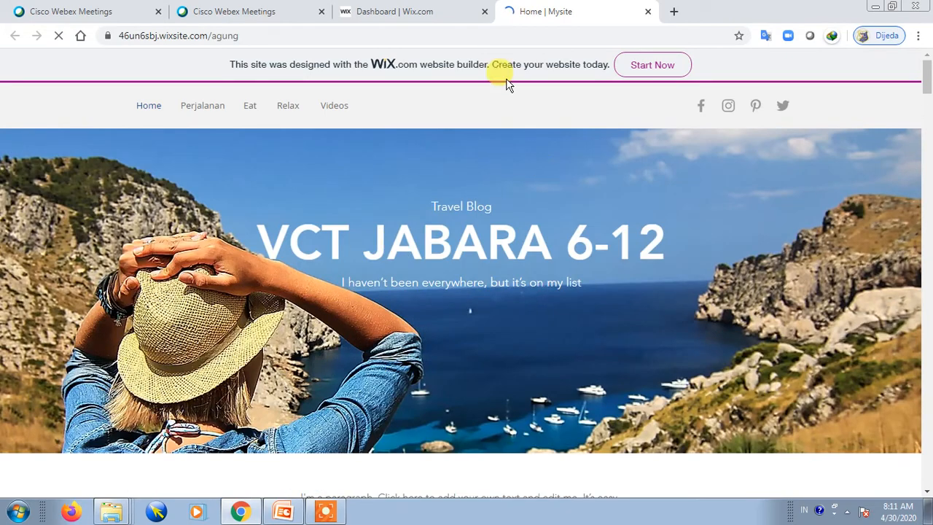
Step: Follow the Wix ad's Start Now link and switch between the live blog and Wix landing tabs
{"action": "left_click", "coordinate": [481, 188]}
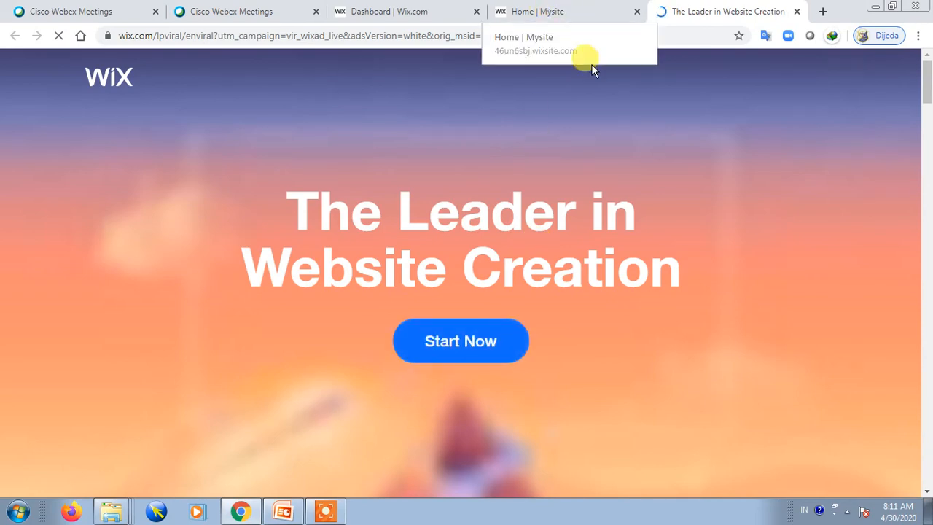
{"action": "left_click", "coordinate": [531, 11]}
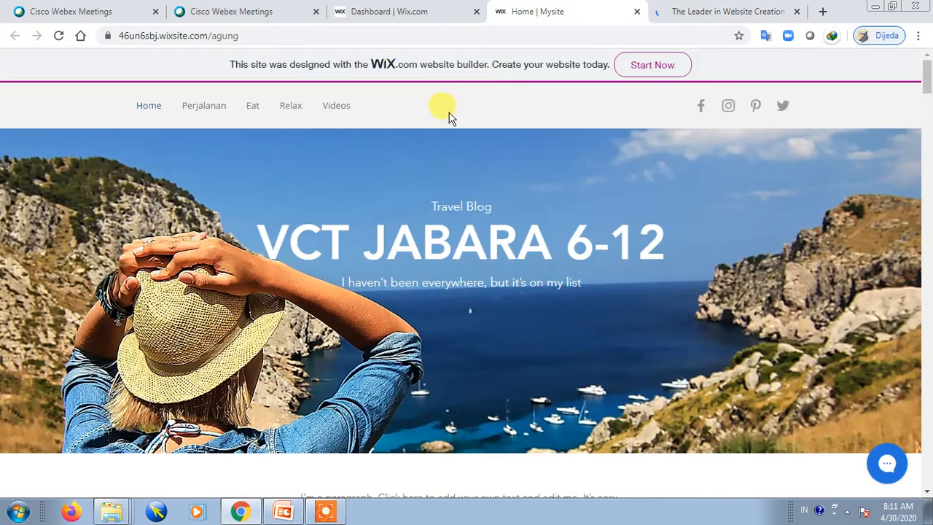
{"action": "left_click", "coordinate": [740, 13]}
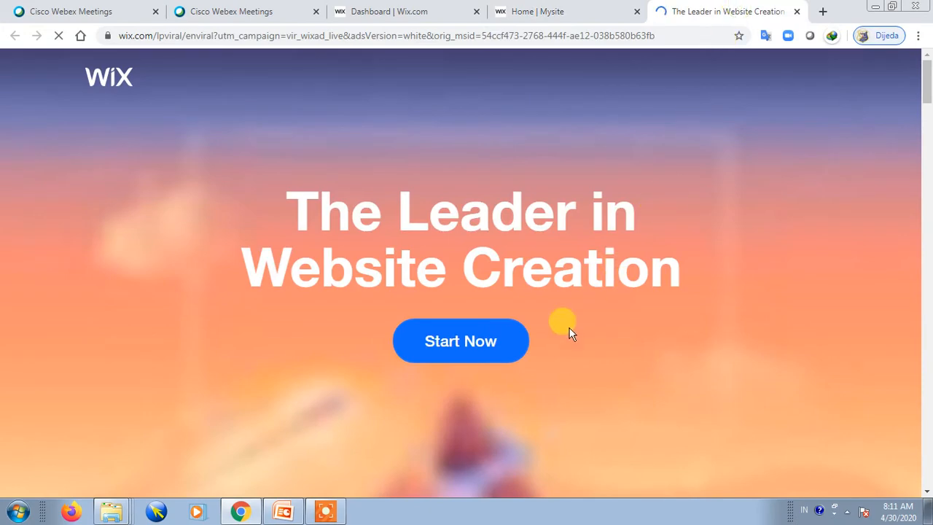
{"action": "scroll", "coordinate": [539, 295], "scroll_direction": "down", "scroll_amount": 4}
{"action": "scroll", "coordinate": [539, 296], "scroll_direction": "up", "scroll_amount": 4}
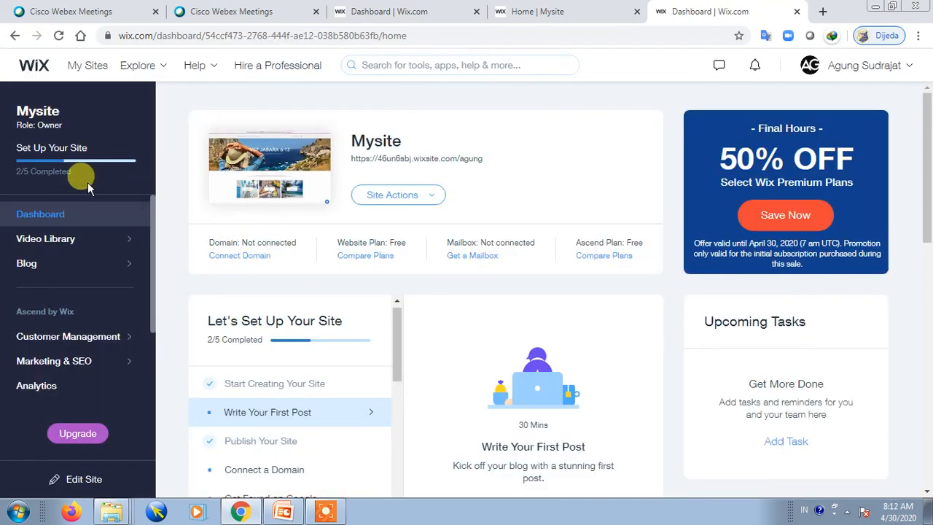
Step: Launch the Wix Website Editor on Mysite's Home page via Edit Site
{"action": "mouse_move", "coordinate": [87, 182]}
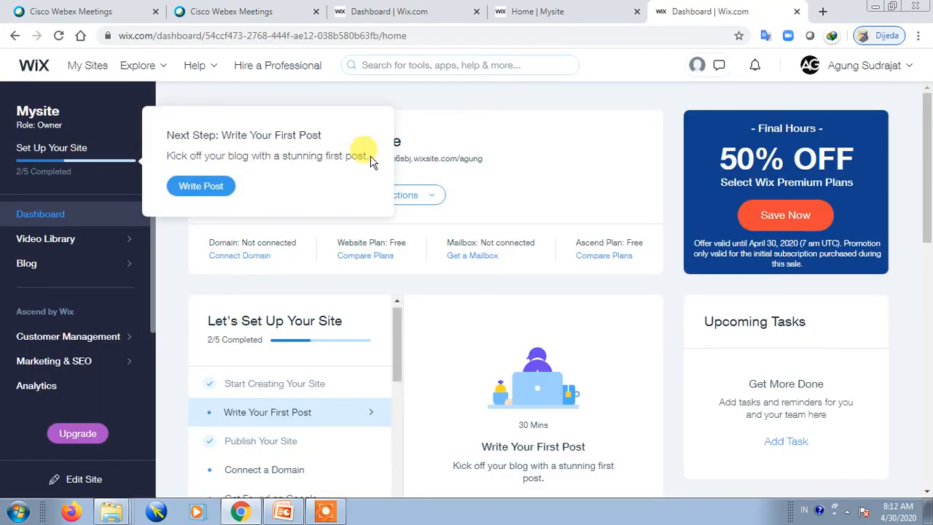
{"action": "mouse_move", "coordinate": [77, 153]}
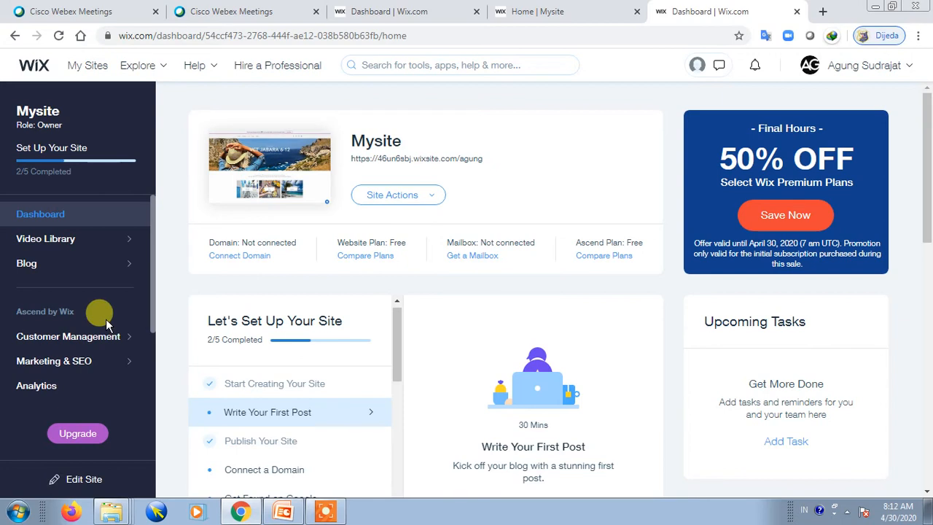
{"action": "left_click", "coordinate": [86, 479]}
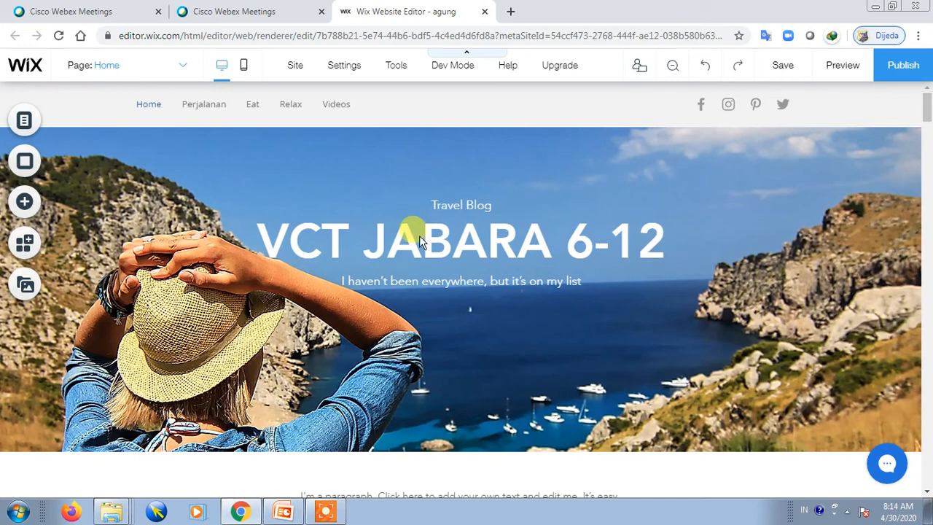
{"action": "scroll", "coordinate": [418, 235], "scroll_direction": "down", "scroll_amount": 3}
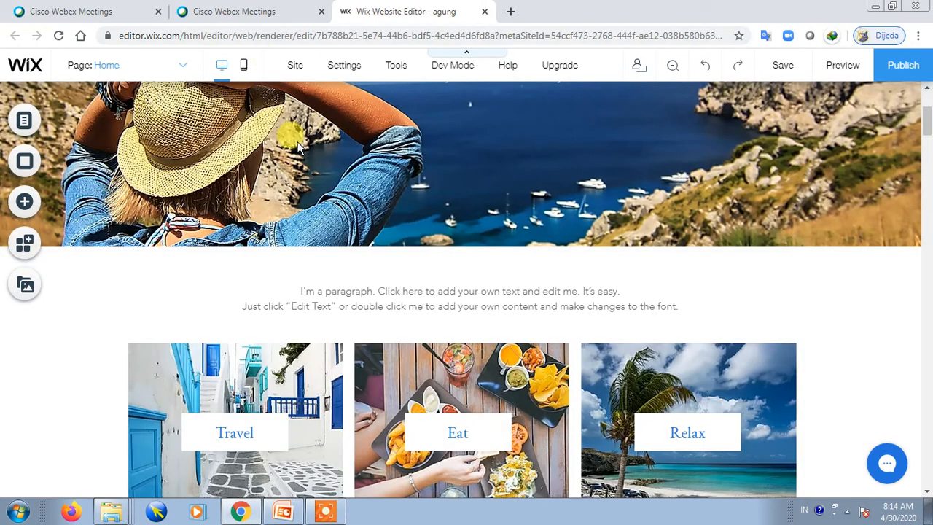
{"action": "scroll", "coordinate": [253, 246], "scroll_direction": "up", "scroll_amount": 3}
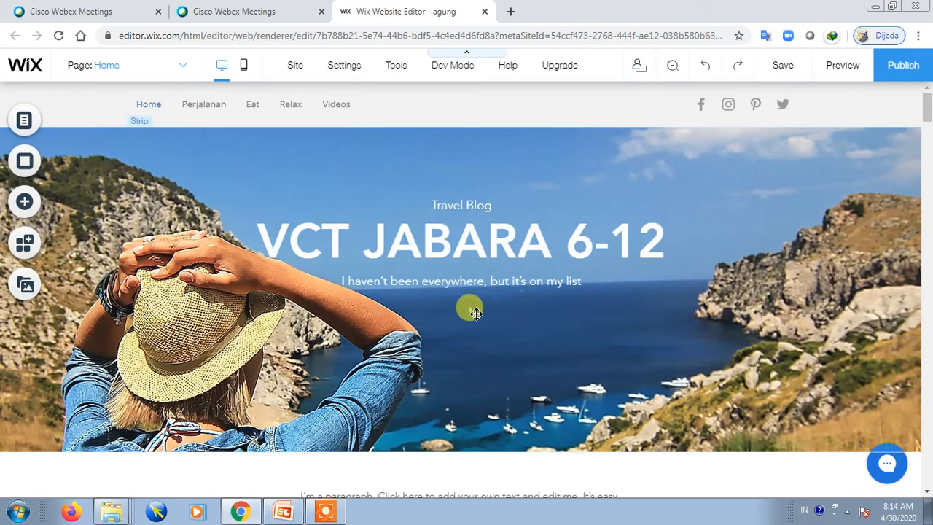
{"action": "left_click", "coordinate": [416, 207]}
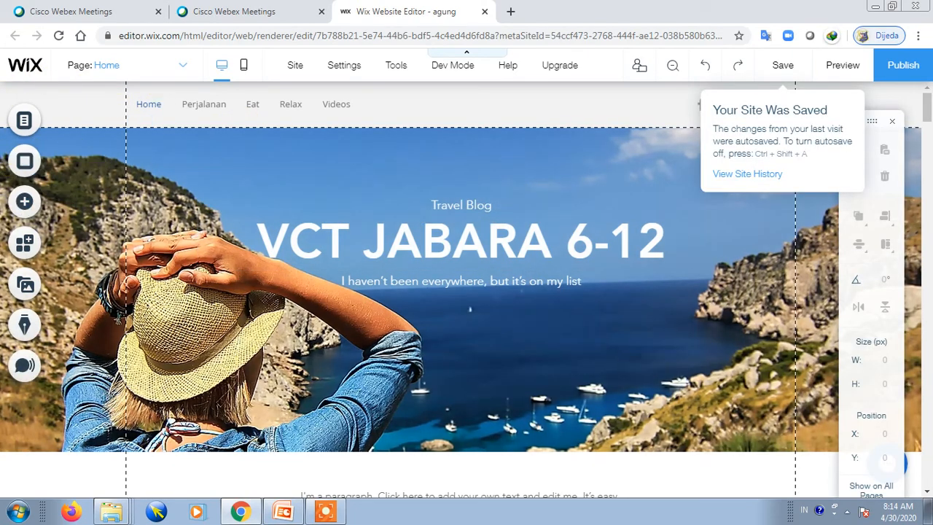
{"action": "left_click", "coordinate": [294, 65]}
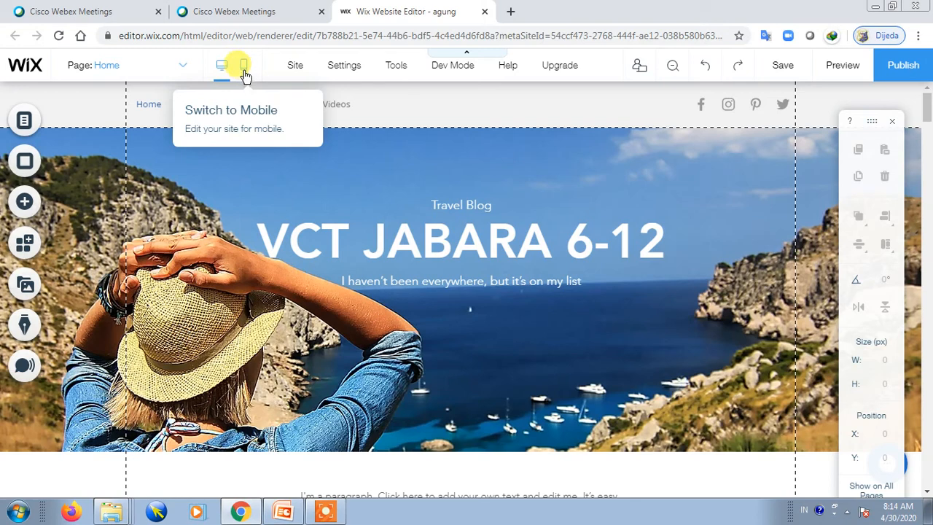
{"action": "left_click", "coordinate": [244, 73]}
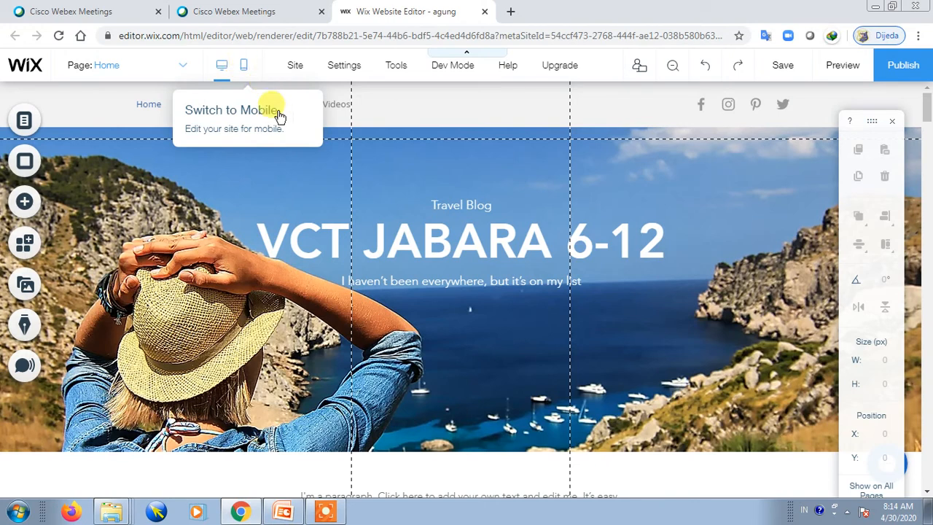
{"action": "left_click", "coordinate": [244, 73]}
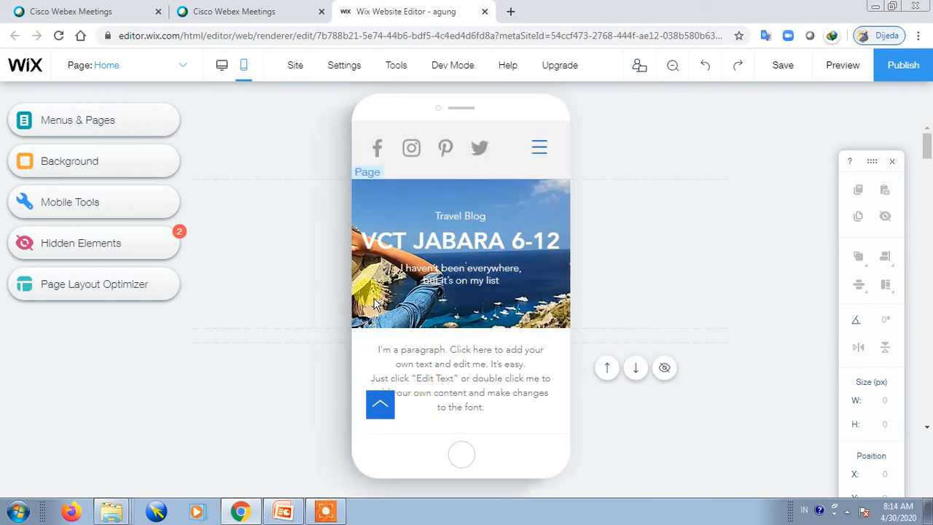
{"action": "left_click", "coordinate": [222, 66]}
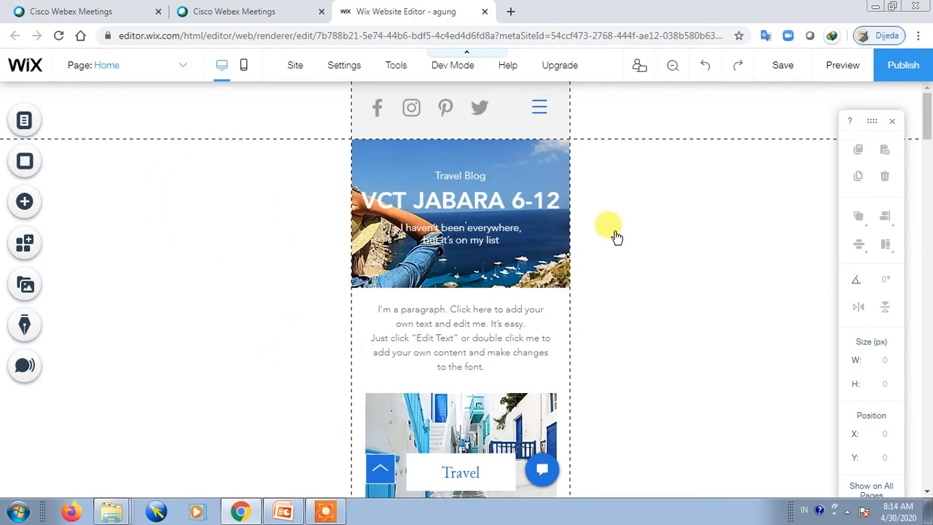
Step: Return to the desktop layout, scroll the Home page and briefly open the page list
{"action": "left_click", "coordinate": [222, 66]}
{"action": "scroll", "coordinate": [481, 163], "scroll_direction": "down", "scroll_amount": 3}
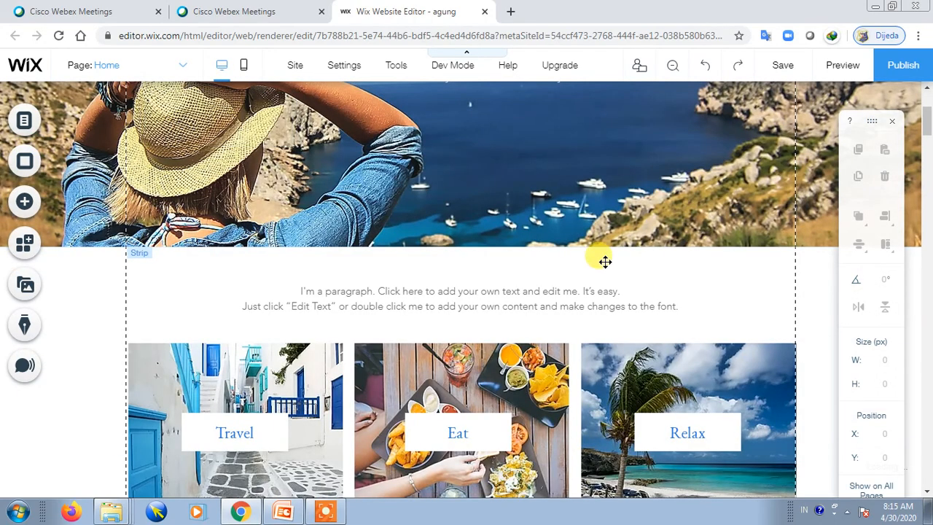
{"action": "scroll", "coordinate": [496, 256], "scroll_direction": "up", "scroll_amount": 3}
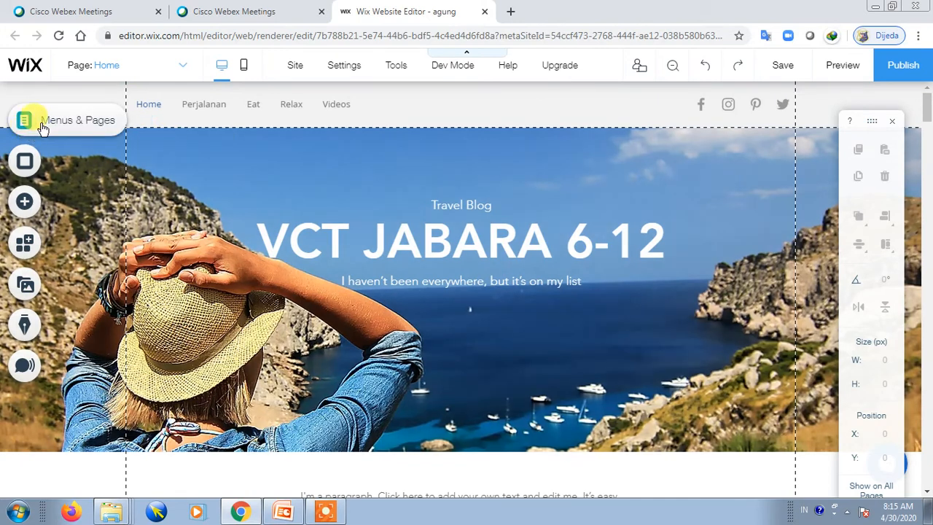
{"action": "left_click", "coordinate": [42, 124]}
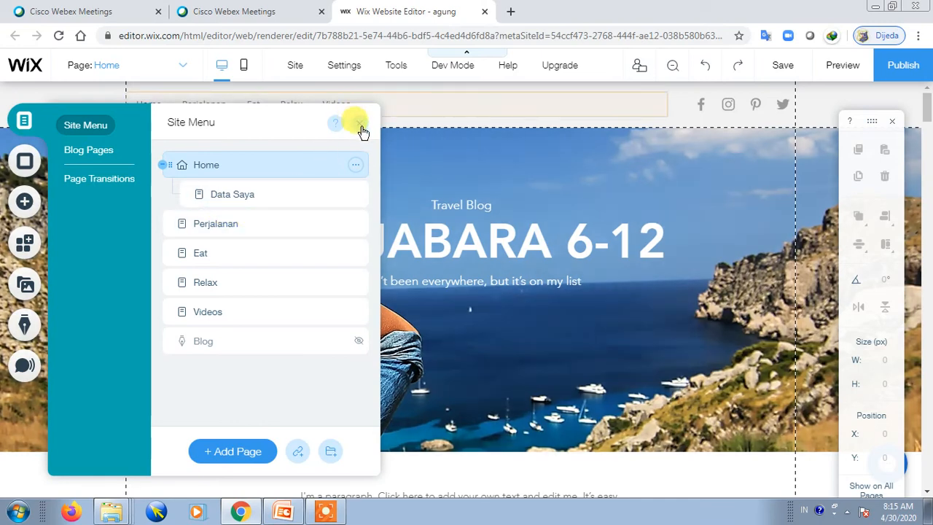
{"action": "left_click", "coordinate": [18, 408]}
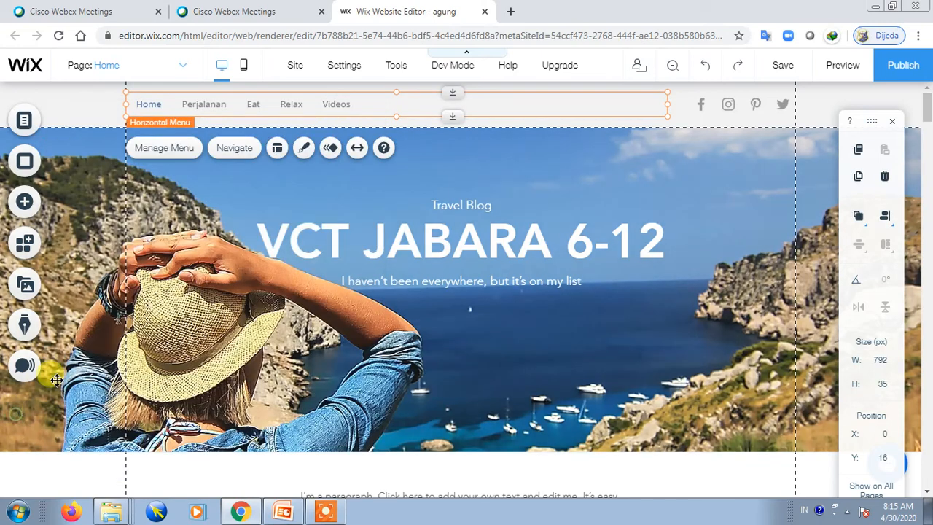
Step: Select the hero strip and top navigation menu, then reopen the Site Menu page list
{"action": "left_click", "coordinate": [191, 110]}
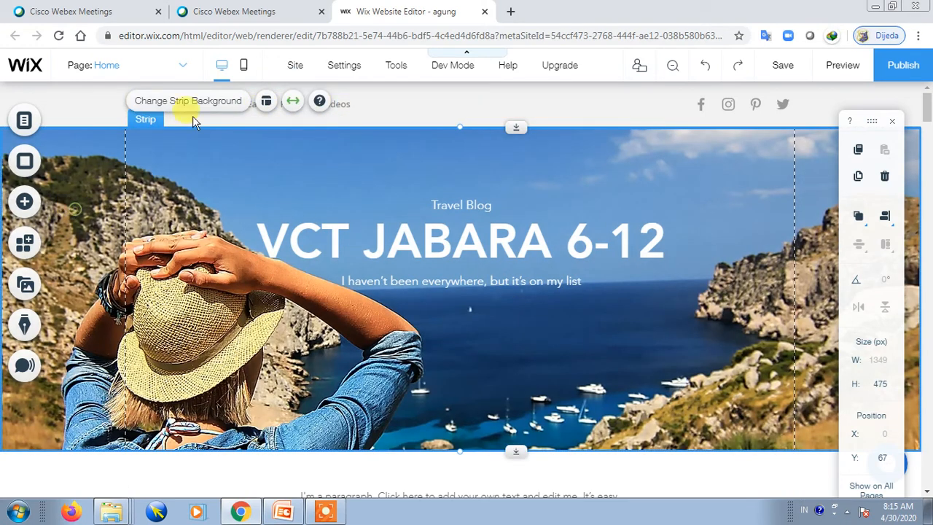
{"action": "left_click", "coordinate": [368, 110]}
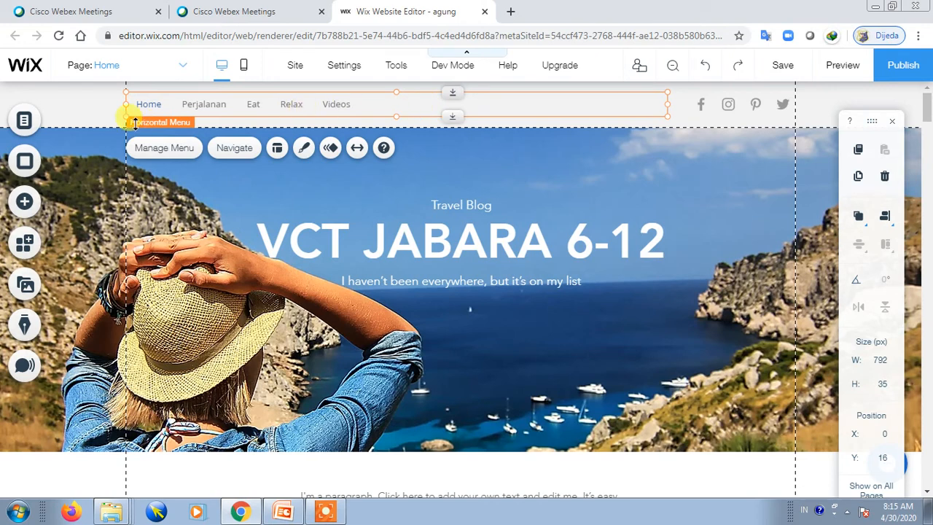
{"action": "left_click", "coordinate": [22, 124]}
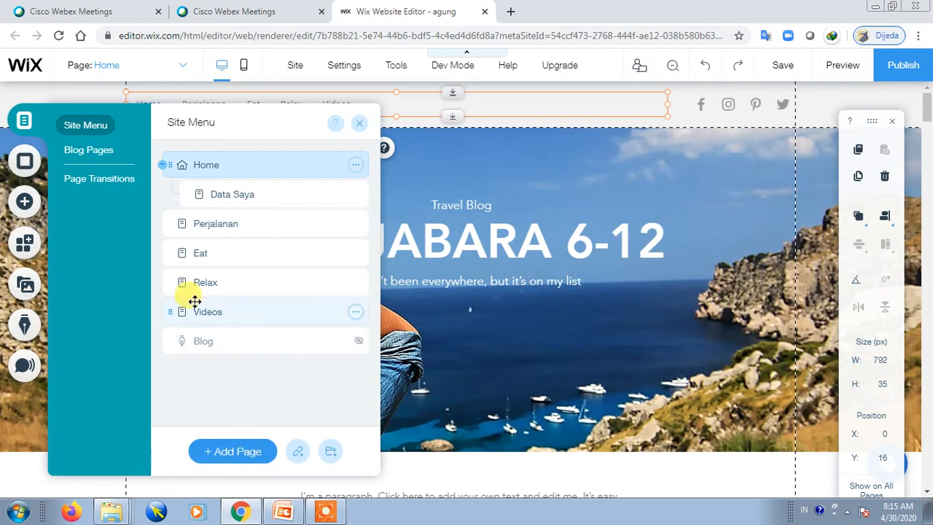
Step: Add a new blank page and rename it 'Foto Pribadi'
{"action": "left_click", "coordinate": [235, 452]}
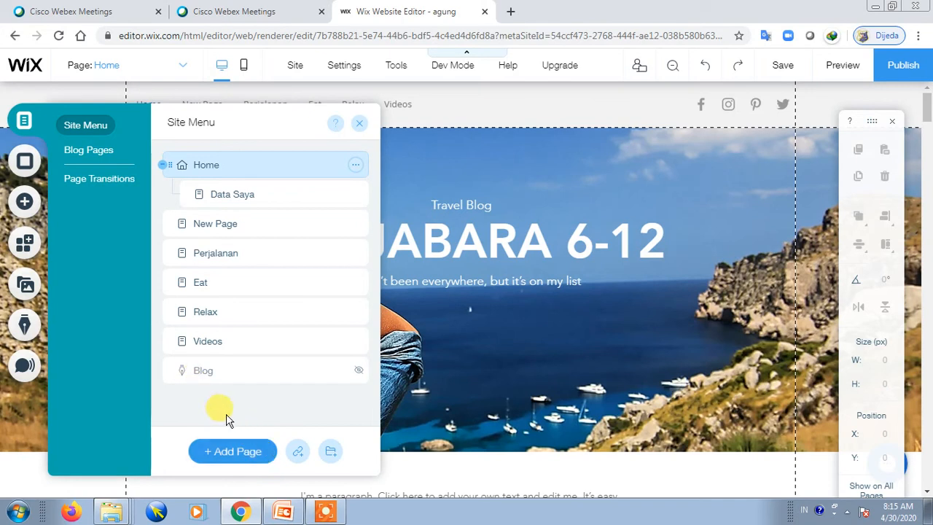
{"action": "left_click", "coordinate": [253, 223]}
{"action": "left_click", "coordinate": [356, 224]}
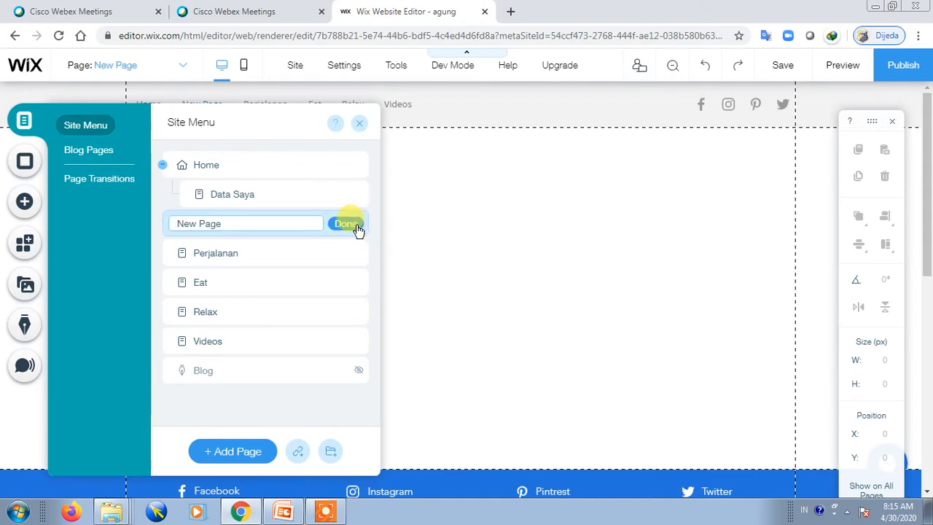
{"action": "left_click", "coordinate": [134, 223]}
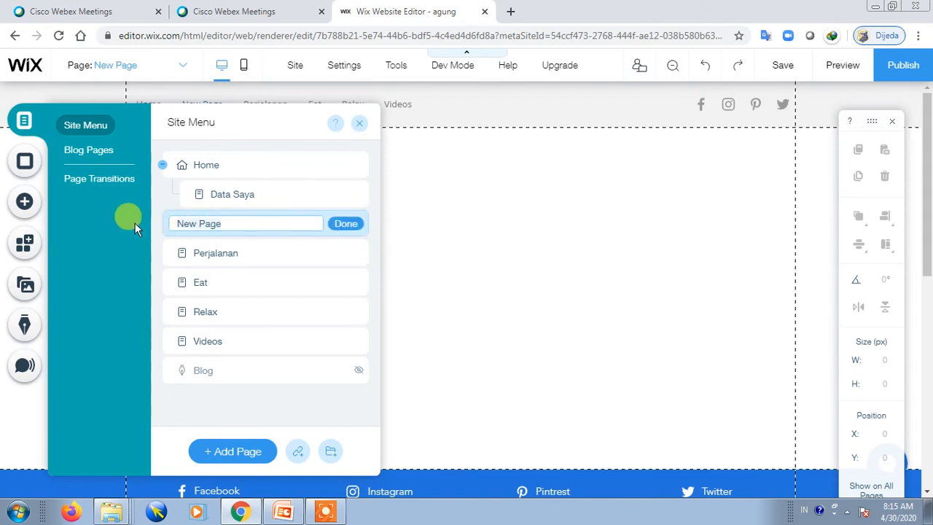
{"action": "type", "text": "Fota"}
{"action": "key", "text": "BackSpace"}
{"action": "type", "text": "o Pribadi"}
{"action": "left_click", "coordinate": [353, 229]}
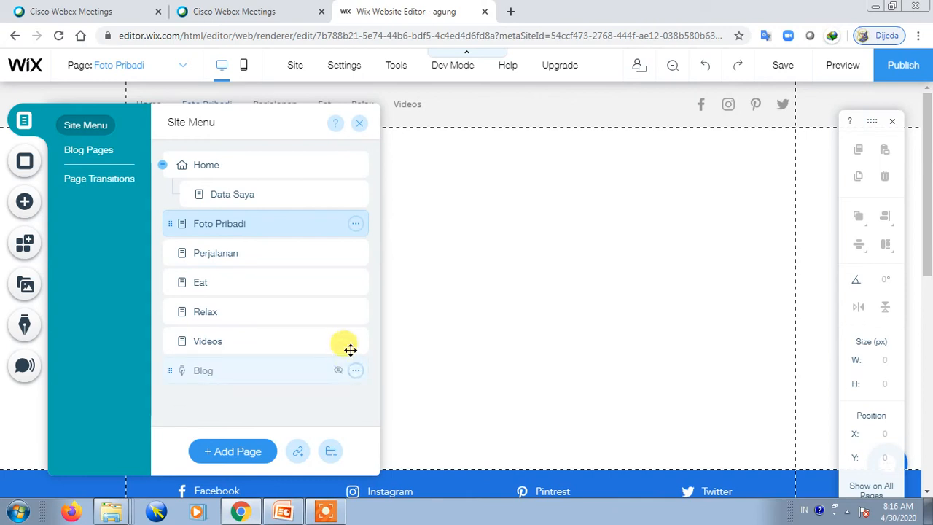
Step: Open the Foto Pribadi page options without changes, then close the Site Menu
{"action": "left_click", "coordinate": [355, 225]}
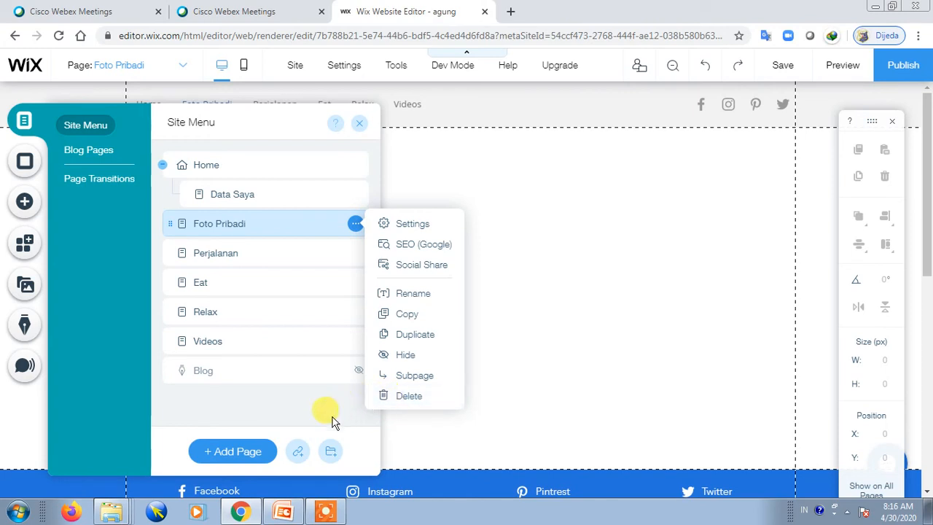
{"action": "left_click", "coordinate": [278, 412]}
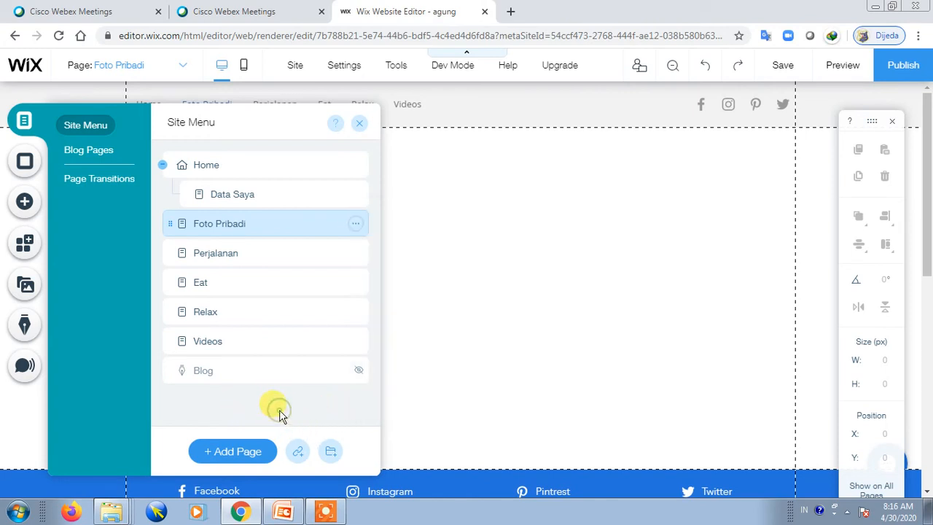
{"action": "left_click", "coordinate": [358, 124]}
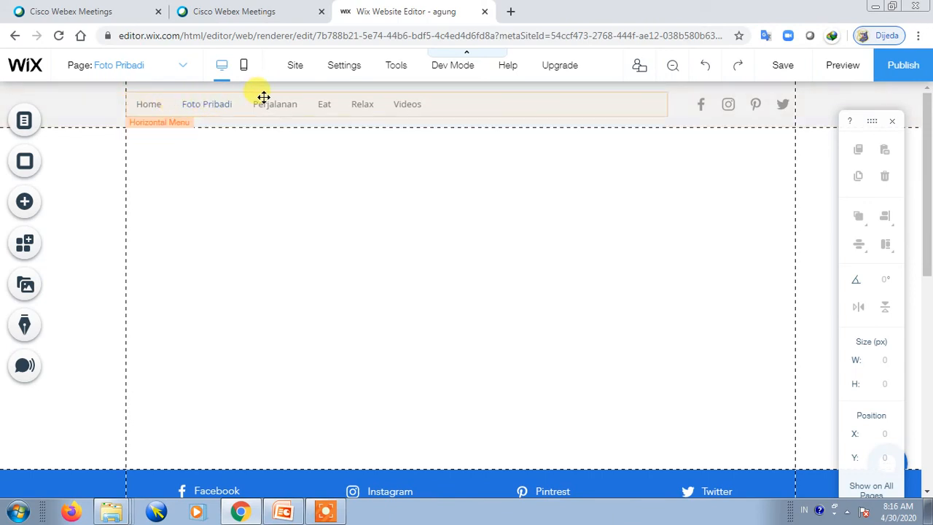
Step: Reopen the page list and view Foto Pribadi's options menu without changing anything
{"action": "left_click", "coordinate": [25, 121]}
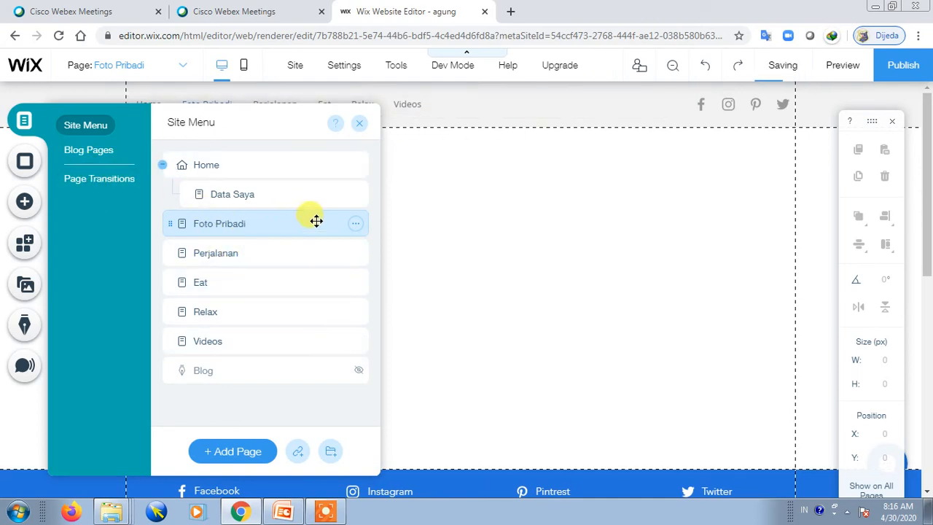
{"action": "left_click", "coordinate": [359, 226]}
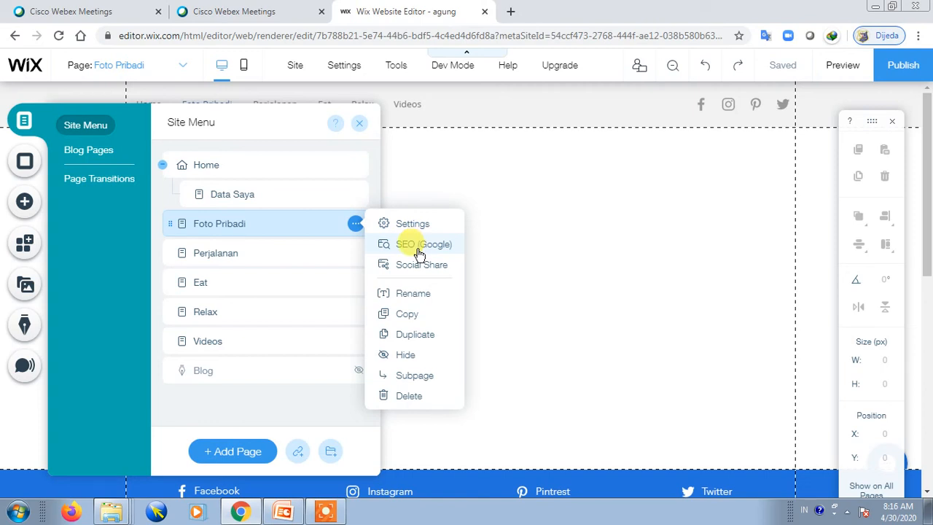
{"action": "left_click", "coordinate": [24, 160]}
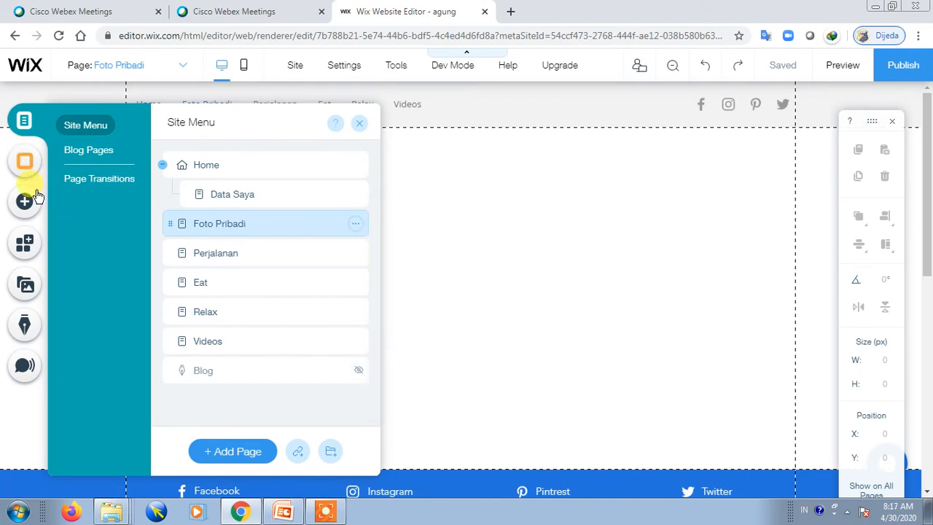
Step: Browse the background videos in the Foto Pribadi page's Selected Backgrounds list, then open the Add elements panel
{"action": "left_click", "coordinate": [27, 166]}
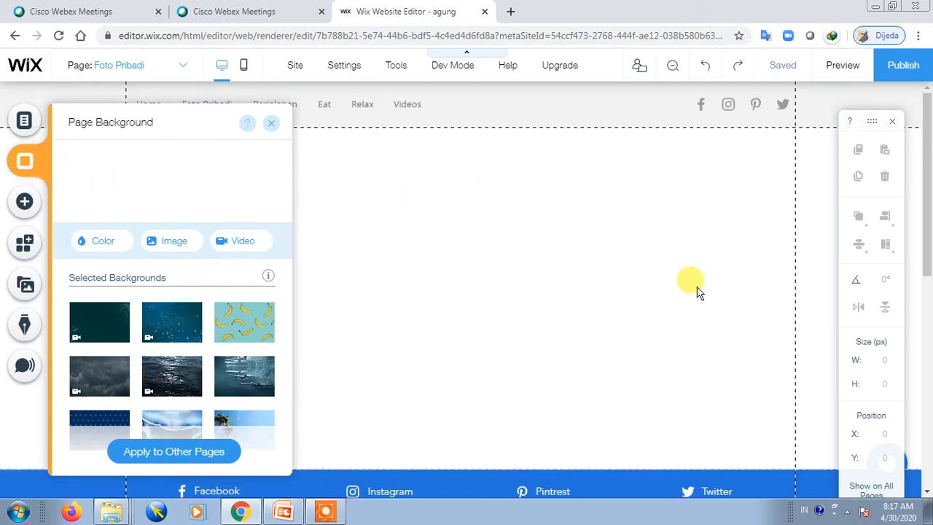
{"action": "scroll", "coordinate": [539, 292], "scroll_direction": "down", "scroll_amount": 5}
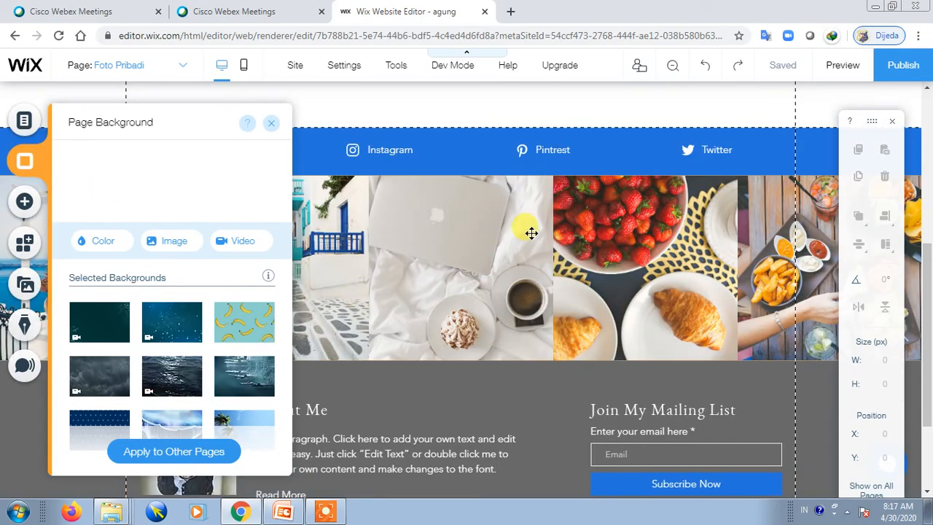
{"action": "scroll", "coordinate": [527, 233], "scroll_direction": "up", "scroll_amount": 5}
{"action": "scroll", "coordinate": [527, 241], "scroll_direction": "down", "scroll_amount": 2}
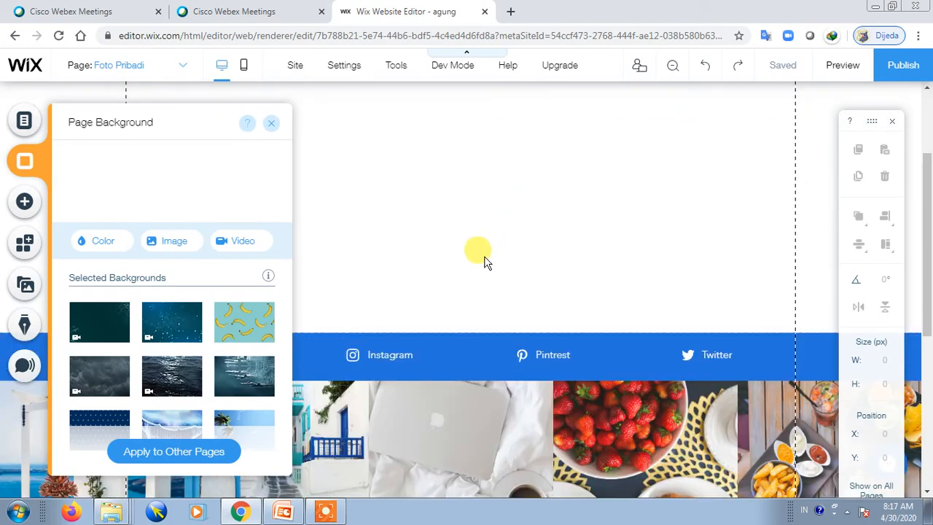
{"action": "scroll", "coordinate": [479, 254], "scroll_direction": "down", "scroll_amount": 3}
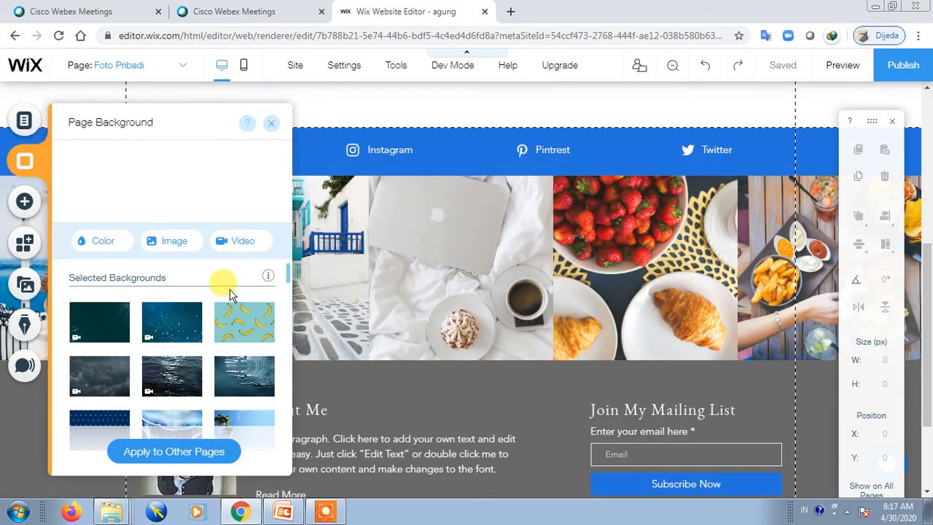
{"action": "scroll", "coordinate": [230, 287], "scroll_direction": "down", "scroll_amount": 2}
{"action": "mouse_move", "coordinate": [175, 316]}
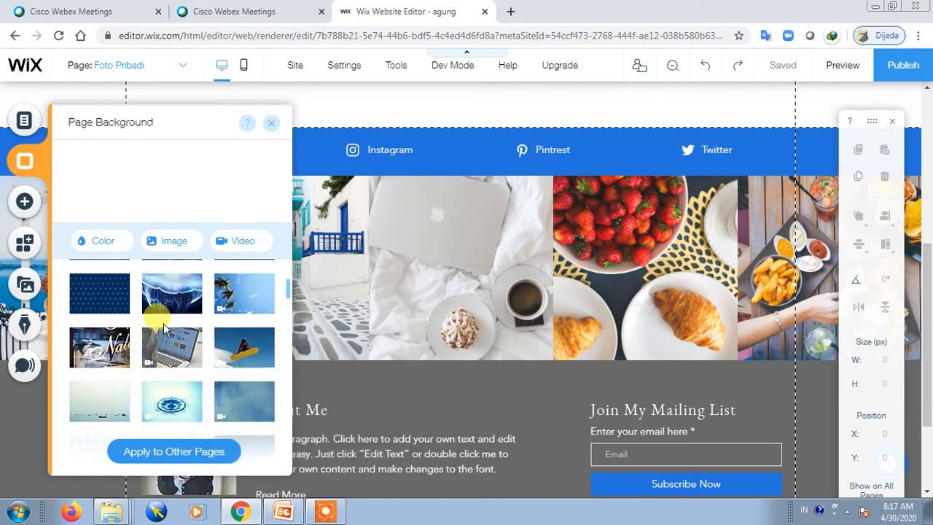
{"action": "mouse_move", "coordinate": [162, 355]}
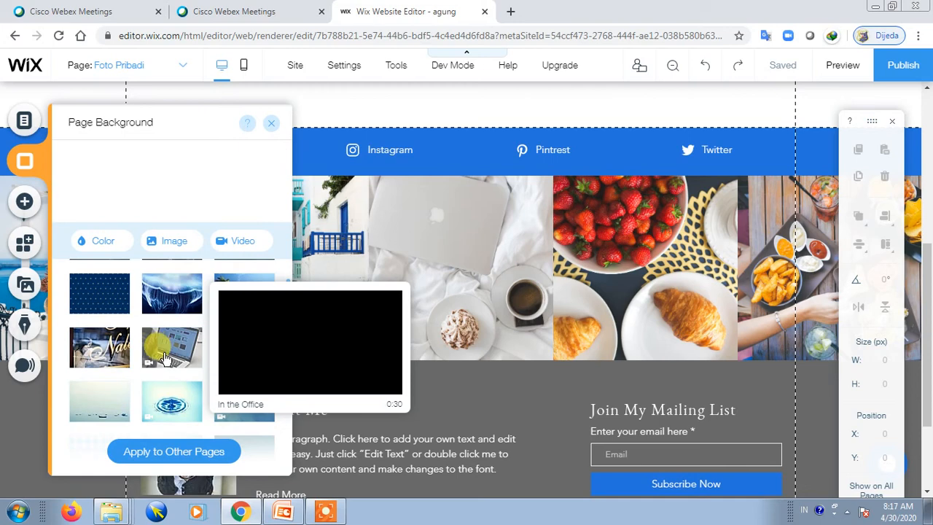
{"action": "mouse_move", "coordinate": [195, 295]}
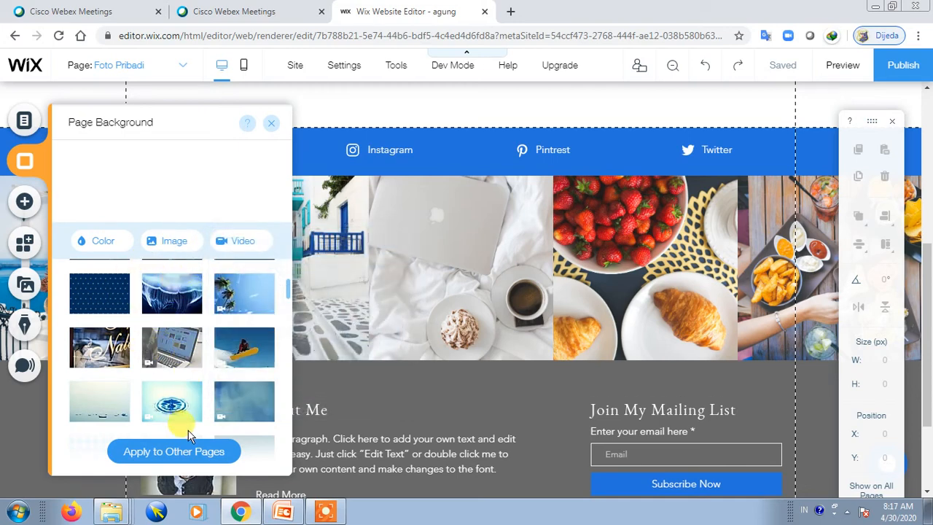
{"action": "left_click", "coordinate": [25, 204]}
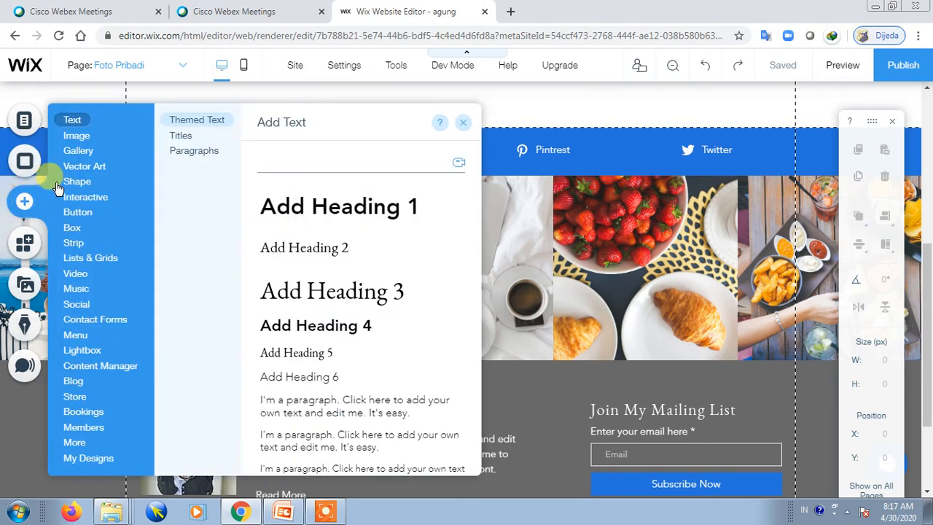
Step: Look through the Text, Shape and Button categories in the Add panel, then launch the App Market
{"action": "mouse_move", "coordinate": [64, 178]}
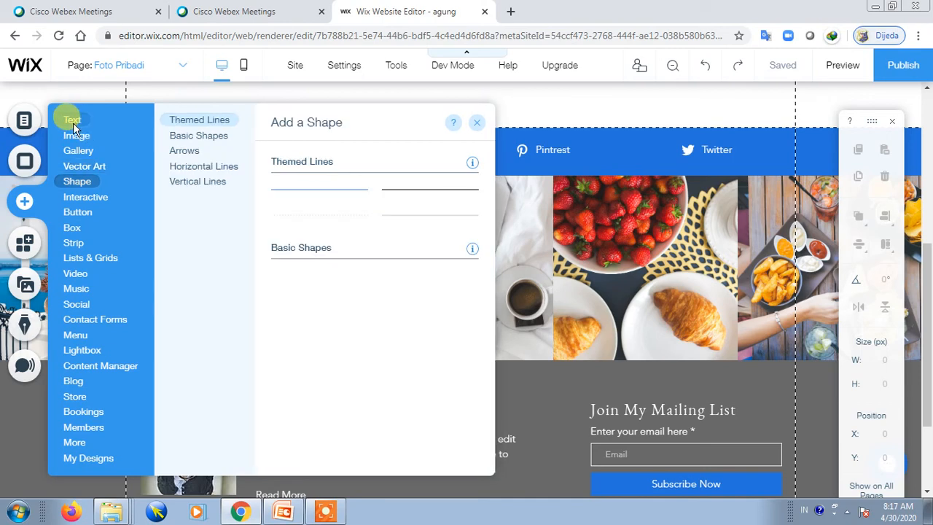
{"action": "mouse_move", "coordinate": [70, 120]}
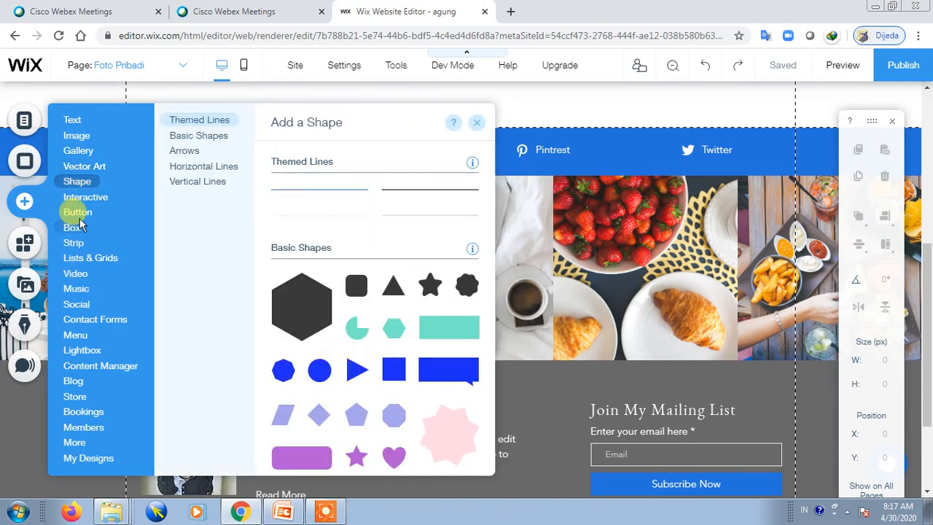
{"action": "mouse_move", "coordinate": [81, 223]}
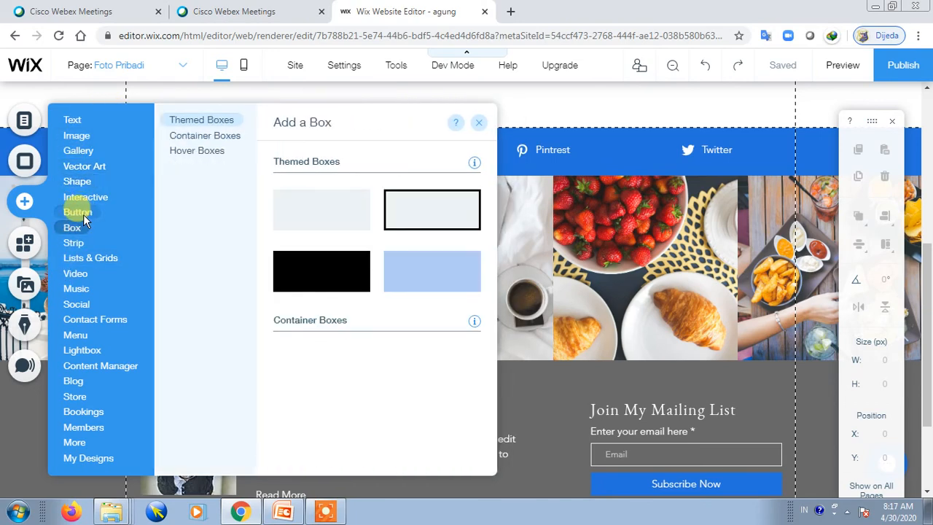
{"action": "left_click", "coordinate": [25, 248]}
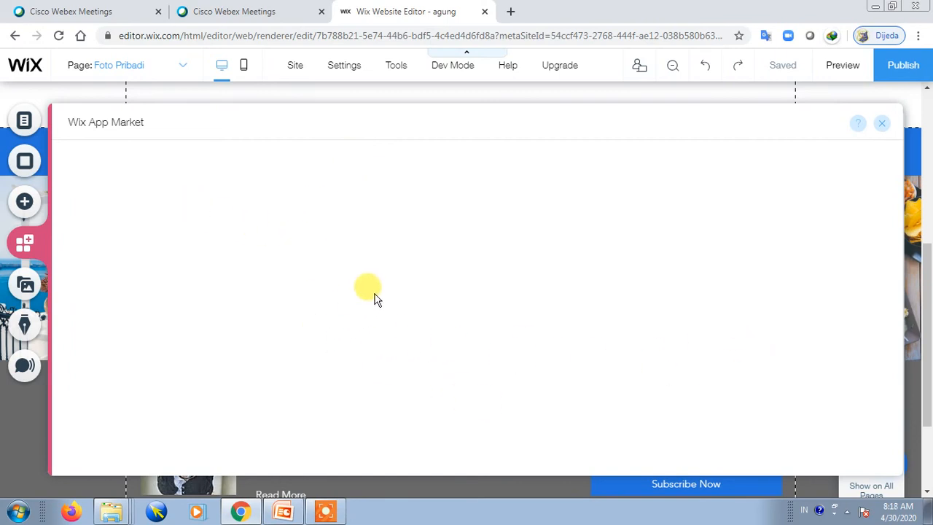
Step: Review the Media panel's upload options, then close it to clear the editor
{"action": "left_click", "coordinate": [24, 284]}
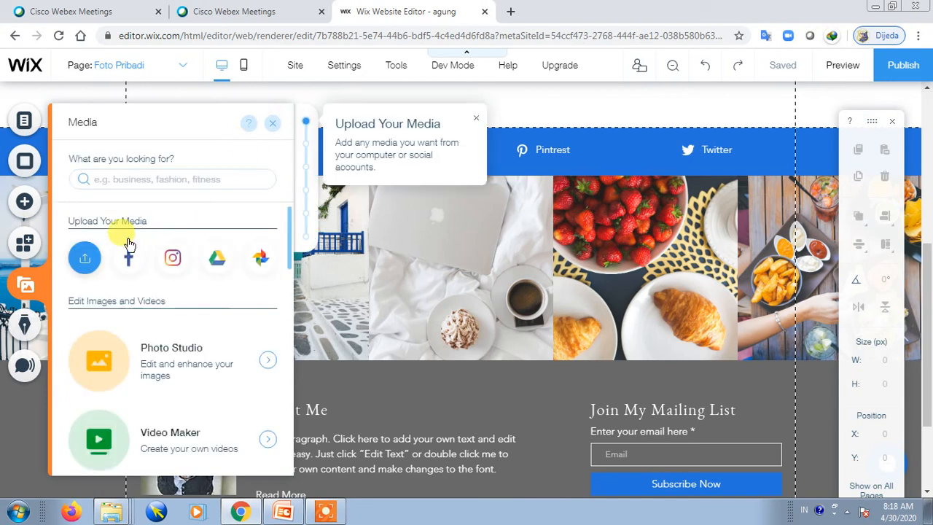
{"action": "left_click", "coordinate": [274, 123]}
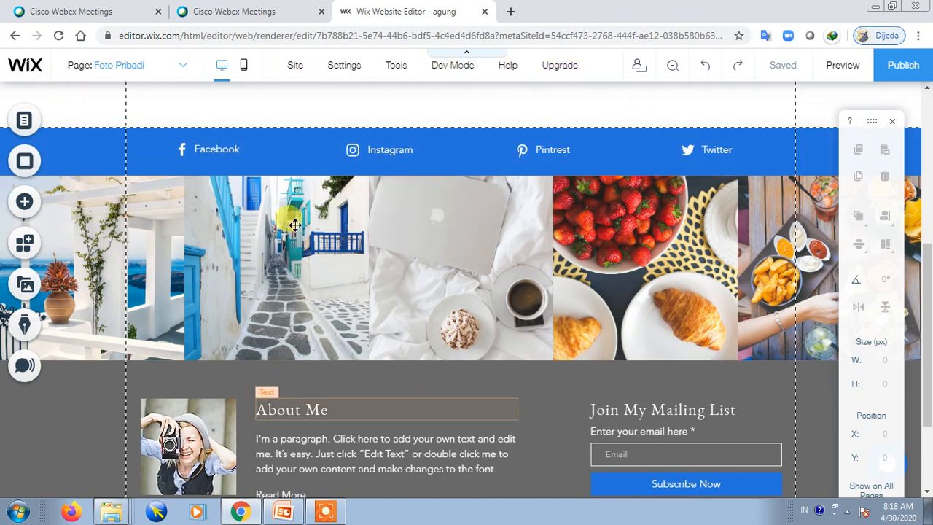
Step: Preview the Foto Pribadi page and scroll through it to the About Me and mailing-list section
{"action": "left_click", "coordinate": [850, 74]}
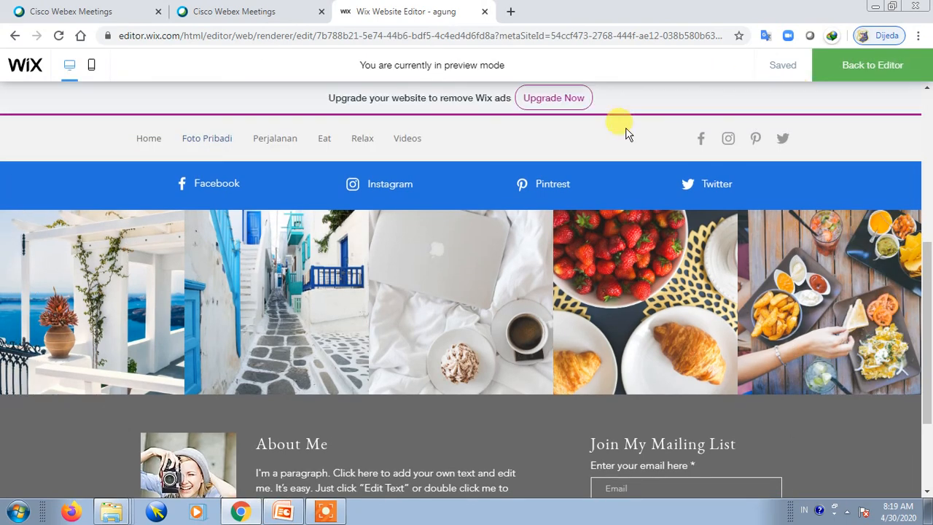
{"action": "scroll", "coordinate": [183, 237], "scroll_direction": "up", "scroll_amount": 4}
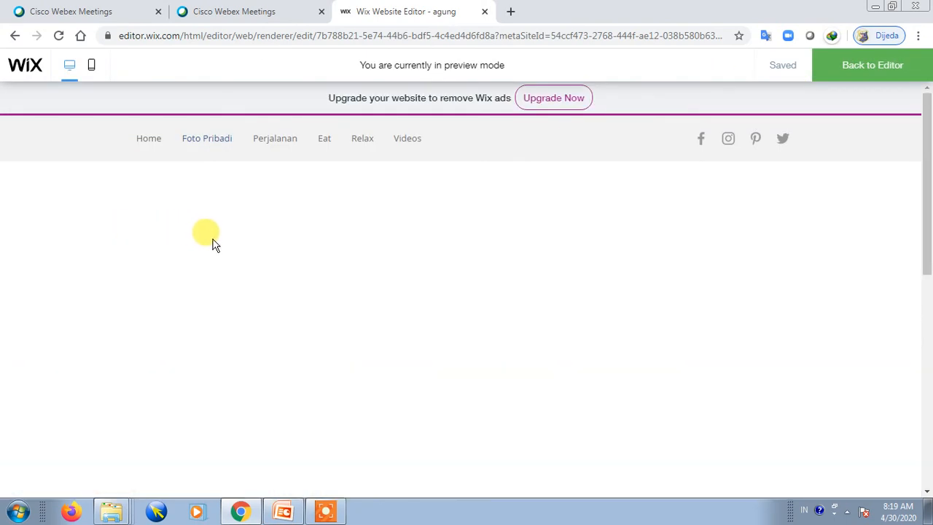
{"action": "scroll", "coordinate": [412, 258], "scroll_direction": "down", "scroll_amount": 5}
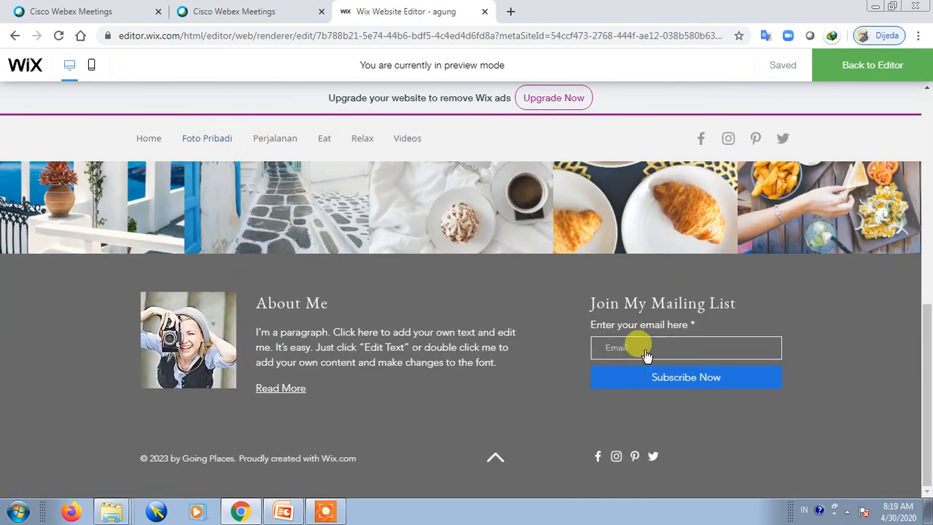
{"action": "left_click", "coordinate": [877, 71]}
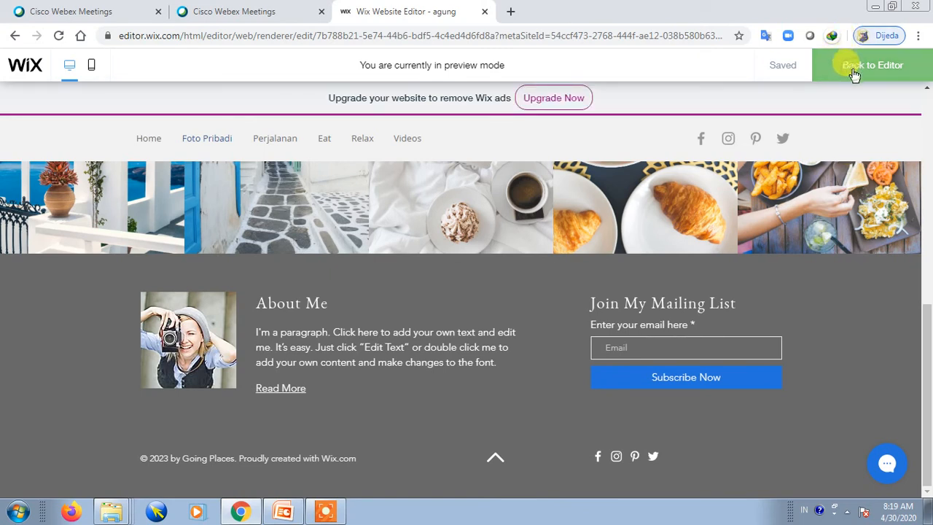
Step: Return to the editor and publish the site live at its wixsite.com address
{"action": "left_click", "coordinate": [814, 76]}
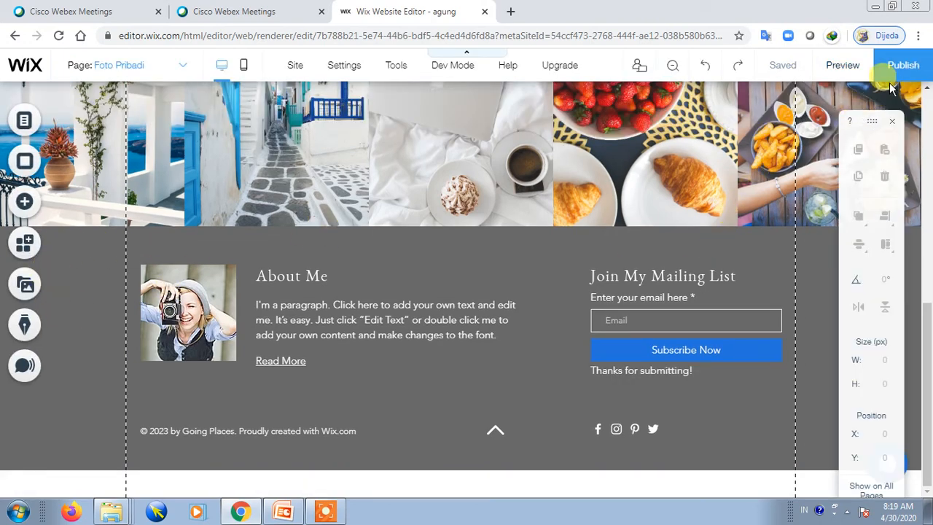
{"action": "mouse_move", "coordinate": [901, 69]}
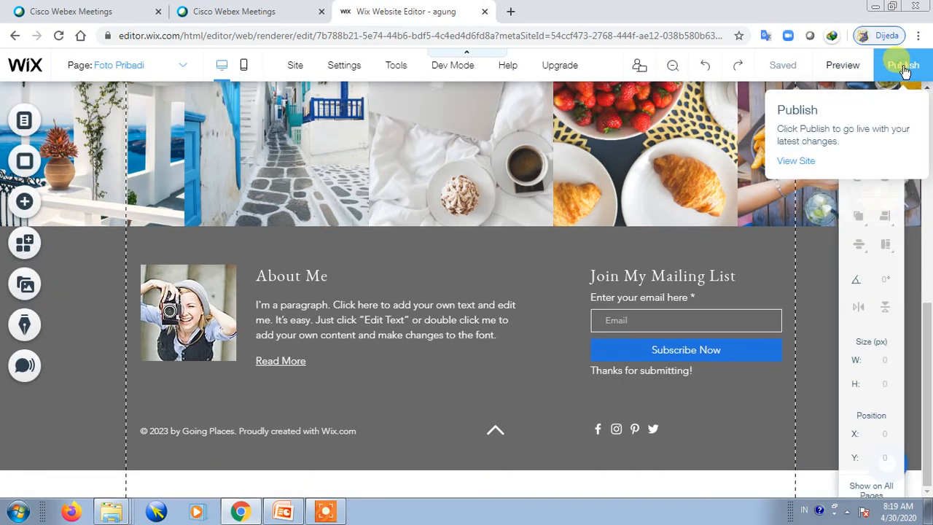
{"action": "left_click", "coordinate": [902, 66]}
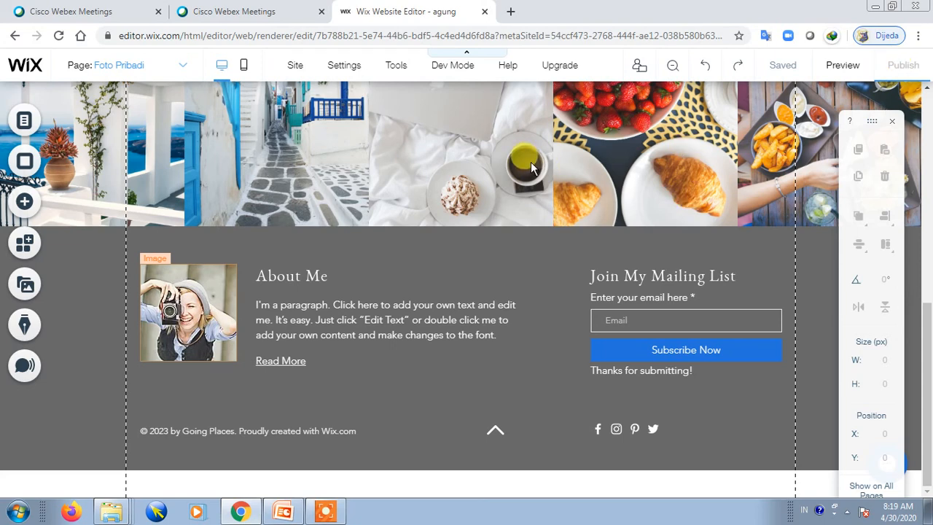
{"action": "scroll", "coordinate": [773, 148], "scroll_direction": "up", "scroll_amount": 3}
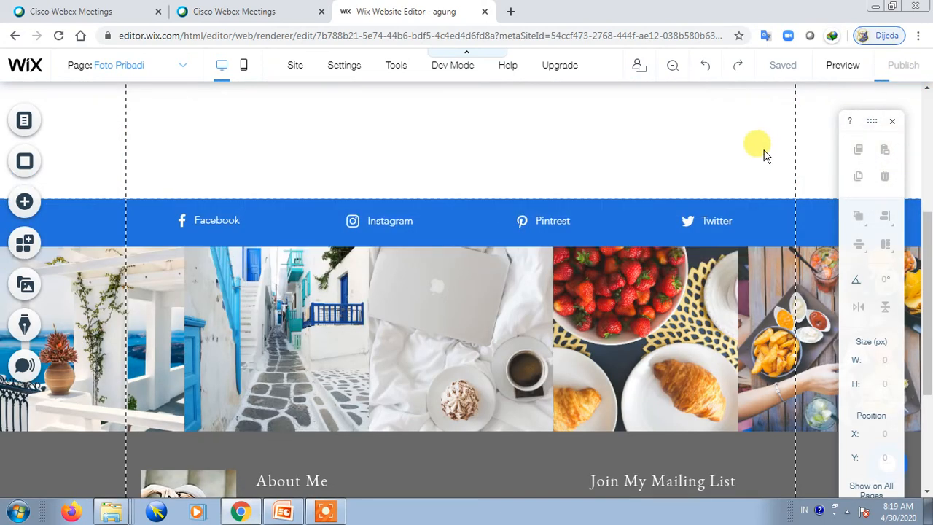
{"action": "scroll", "coordinate": [762, 156], "scroll_direction": "up", "scroll_amount": 4}
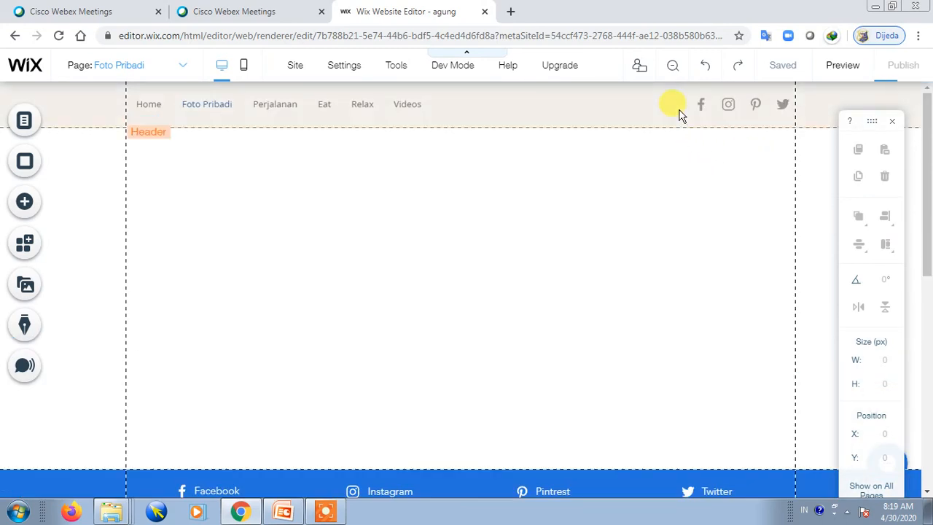
{"action": "left_click", "coordinate": [896, 71]}
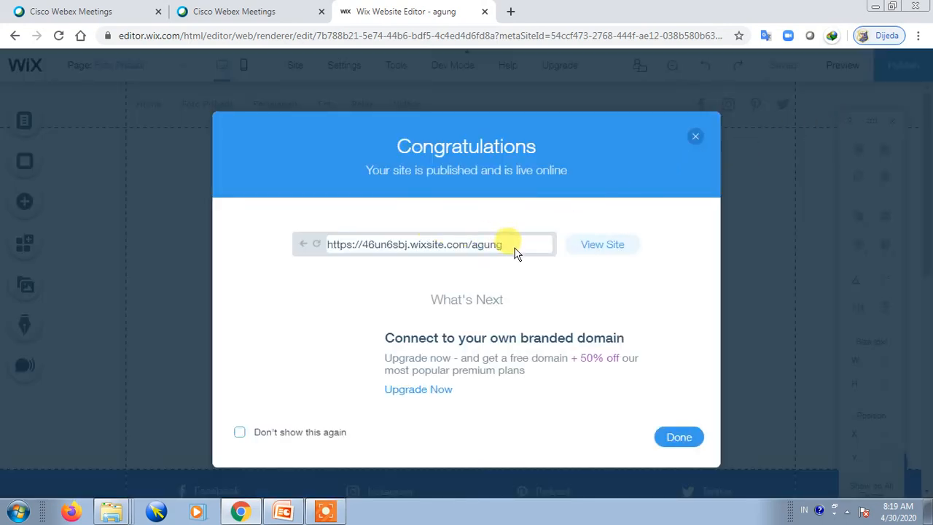
Step: Select the published site's wixsite.com address and open the live site with View Site
{"action": "left_click_drag", "start_coordinate": [515, 249], "coordinate": [321, 243]}
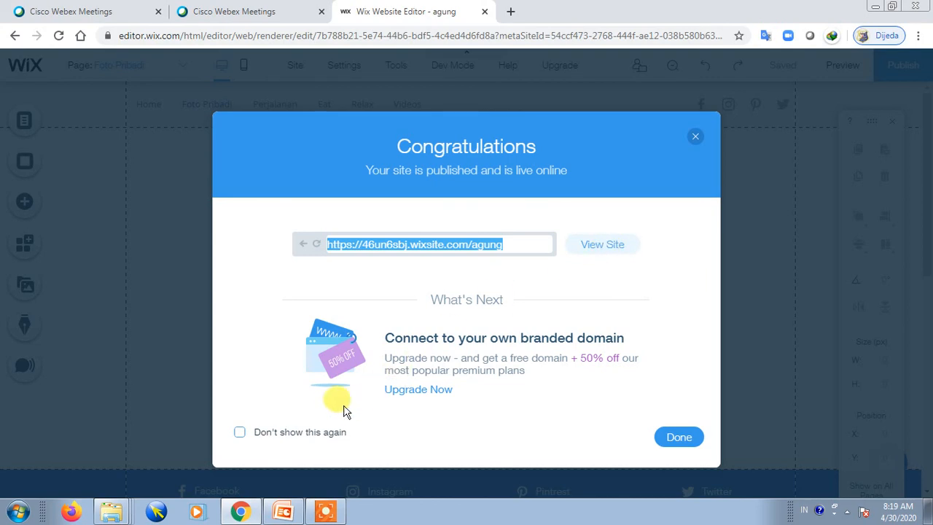
{"action": "left_click", "coordinate": [593, 244]}
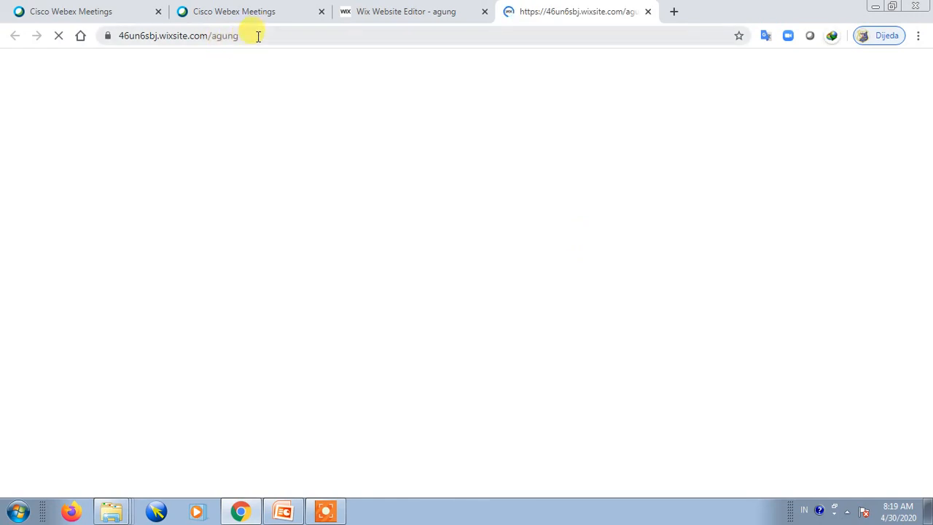
Step: View the live VCT JABARA 6-12 blog home page, then switch to the Presenter folder window
{"action": "left_click", "coordinate": [125, 41]}
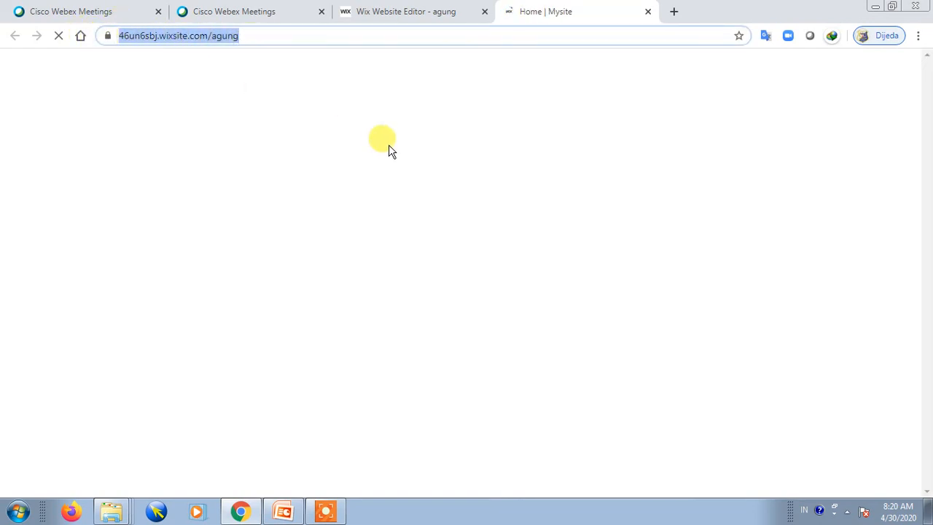
{"action": "left_click", "coordinate": [437, 144]}
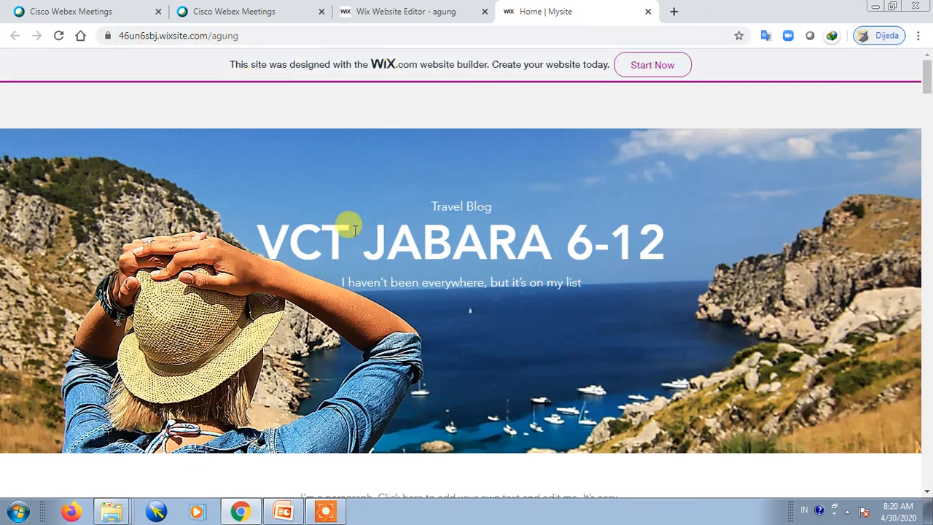
{"action": "scroll", "coordinate": [749, 77], "scroll_direction": "down", "scroll_amount": 1}
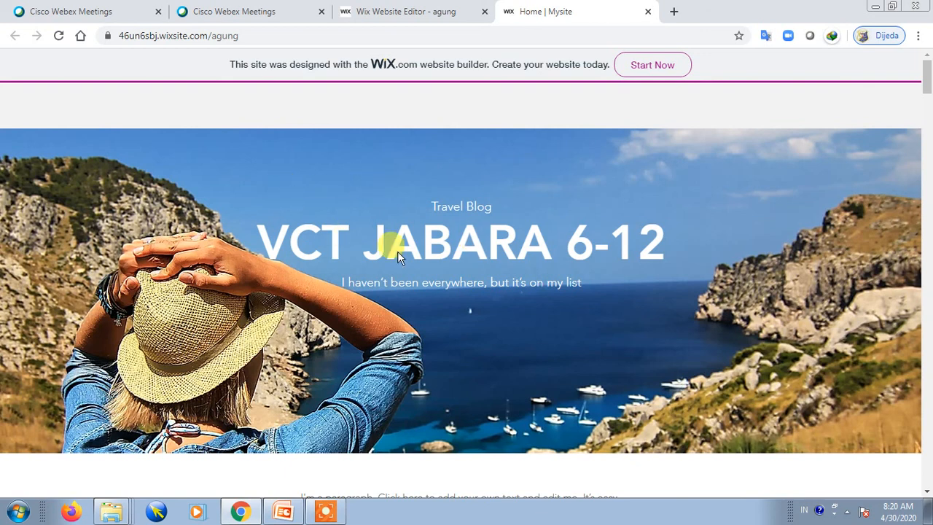
{"action": "key", "text": "ctrl+n"}
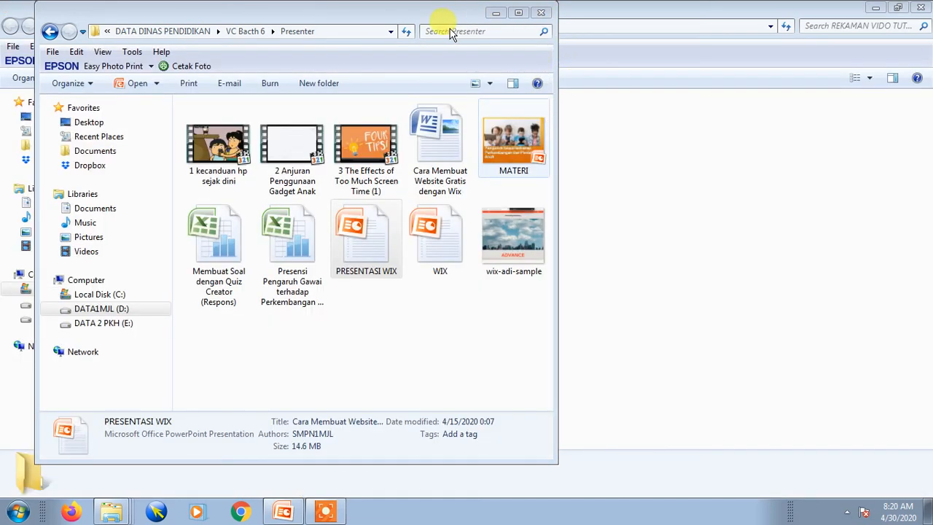
Step: Minimize the Presenter and REKAMAN VIDO TUTORIAL folder windows and bring back the PRESENTASI WIX deck
{"action": "left_click", "coordinate": [401, 31]}
{"action": "left_click_drag", "start_coordinate": [491, 24], "coordinate": [580, 78]}
{"action": "left_click", "coordinate": [581, 67]}
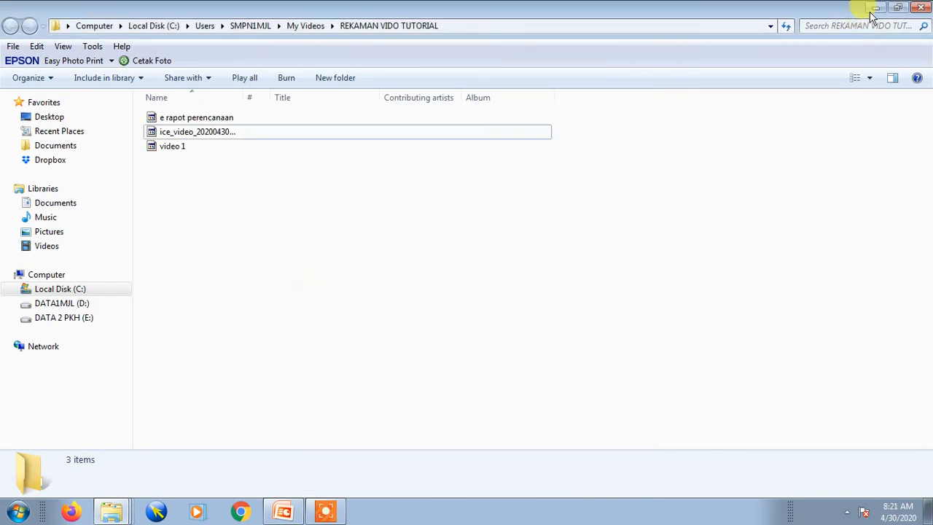
{"action": "left_click", "coordinate": [874, 12]}
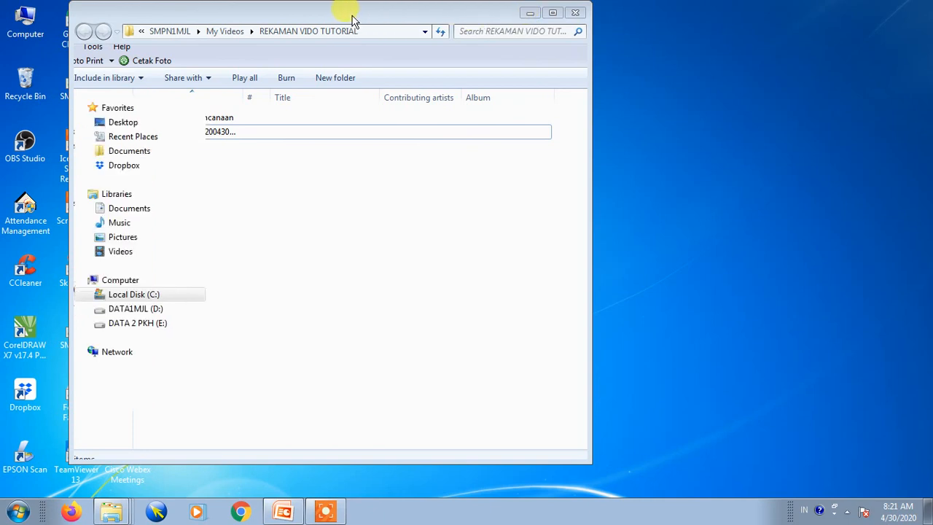
{"action": "key", "text": "Down"}
{"action": "left_click", "coordinate": [543, 89]}
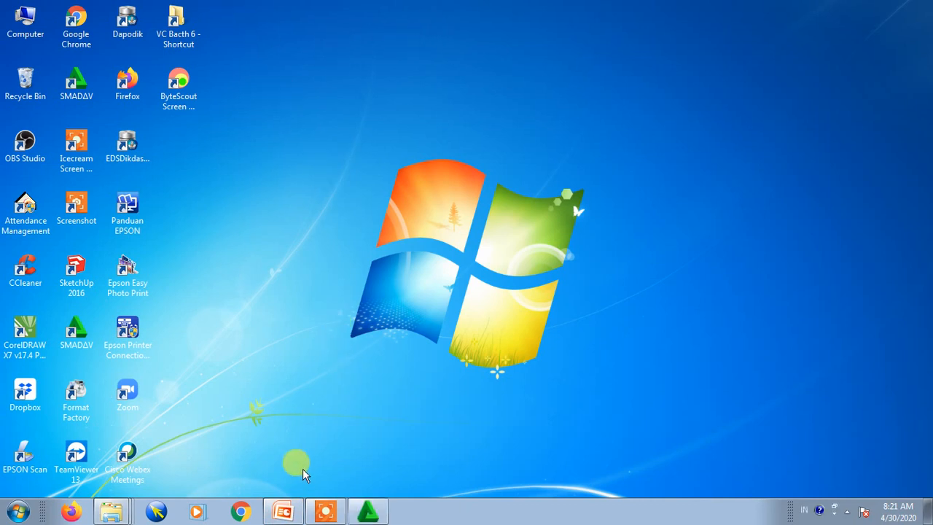
{"action": "left_click", "coordinate": [277, 512]}
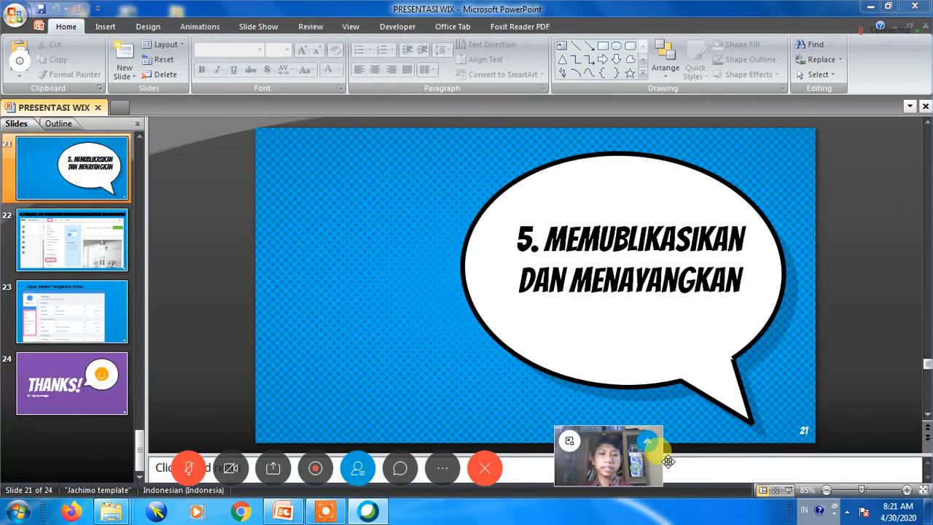
Step: Return to the Webex meeting and move the self-view thumbnail to the bottom-right corner
{"action": "left_click", "coordinate": [646, 448]}
{"action": "left_click_drag", "start_coordinate": [519, 406], "coordinate": [610, 423]}
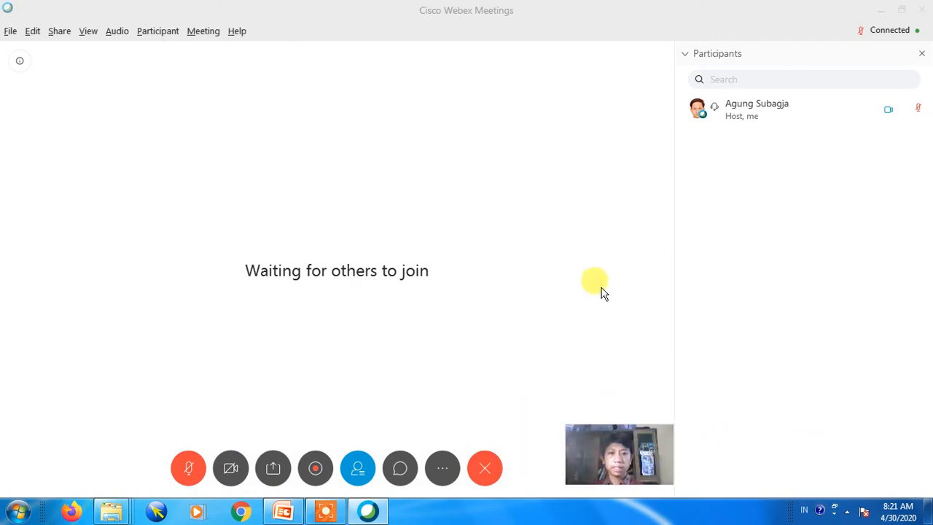